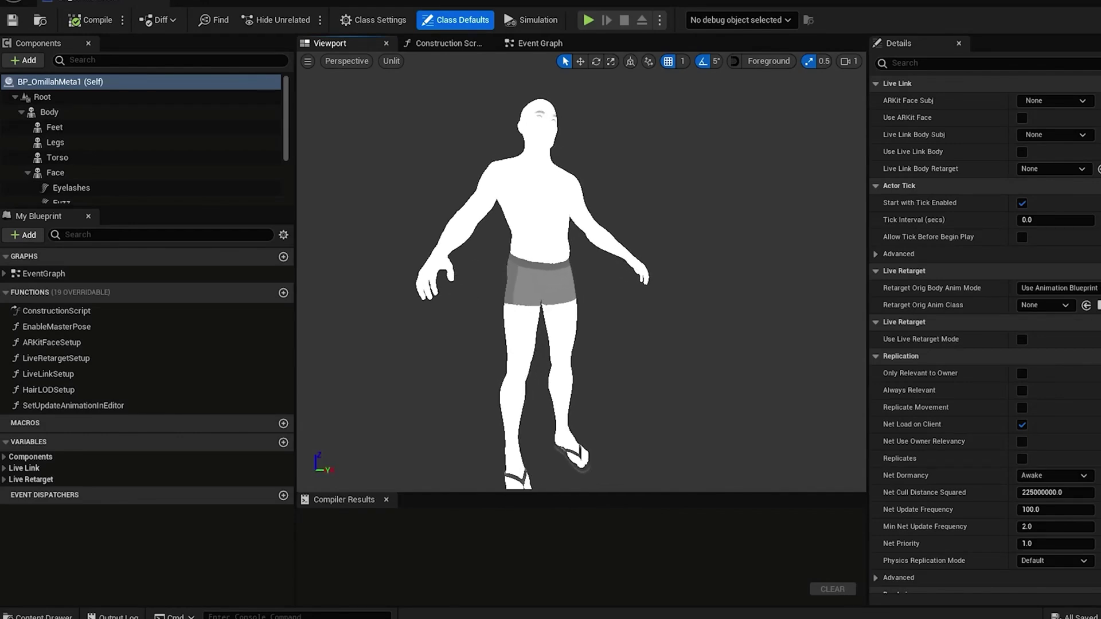
Step: Switch the character Blueprint's viewport from Unlit to Lit shading
left_click(391, 61)
left_click(420, 81)
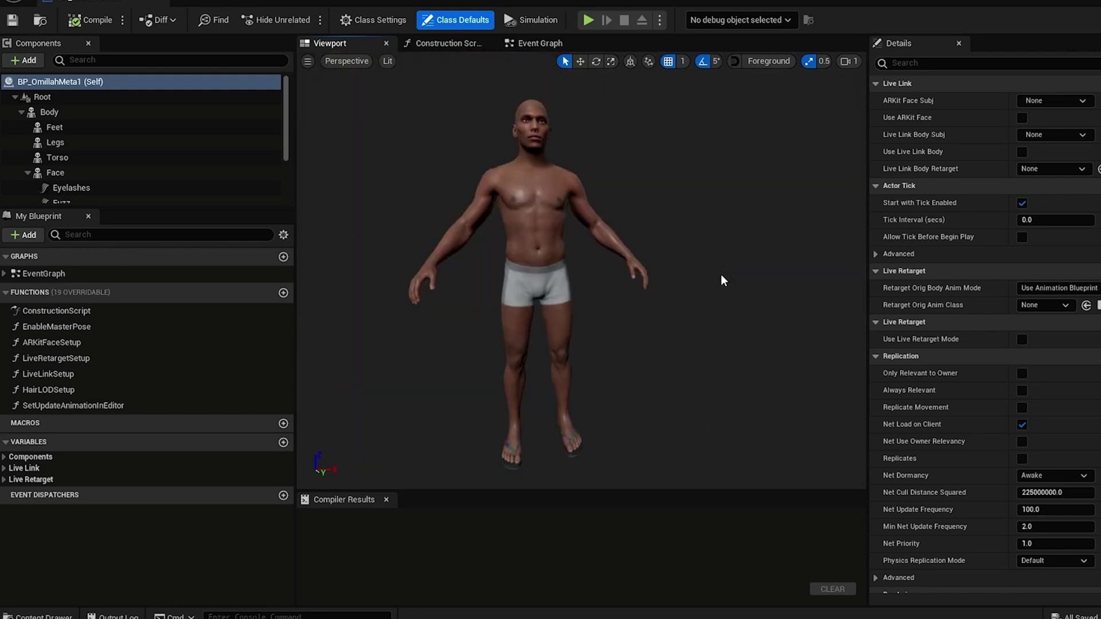
right_click_drag(701, 268, 723, 268, "alt")
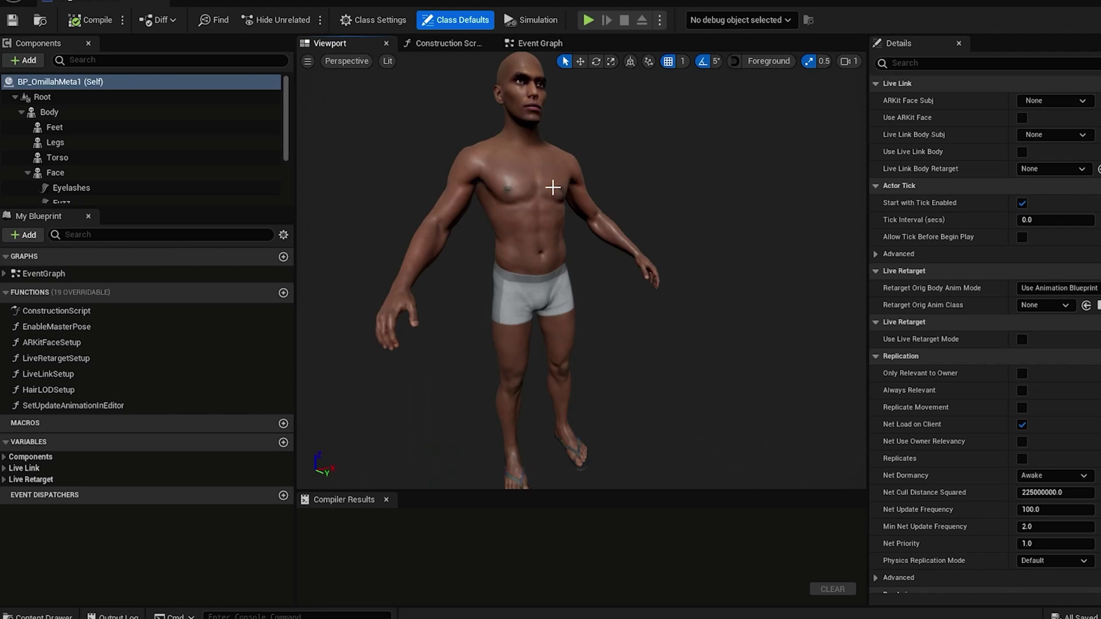
Step: Locate the Body component's skeletal mesh asset, m_tal_nrw_body, in the project content and export it
left_click(72, 113)
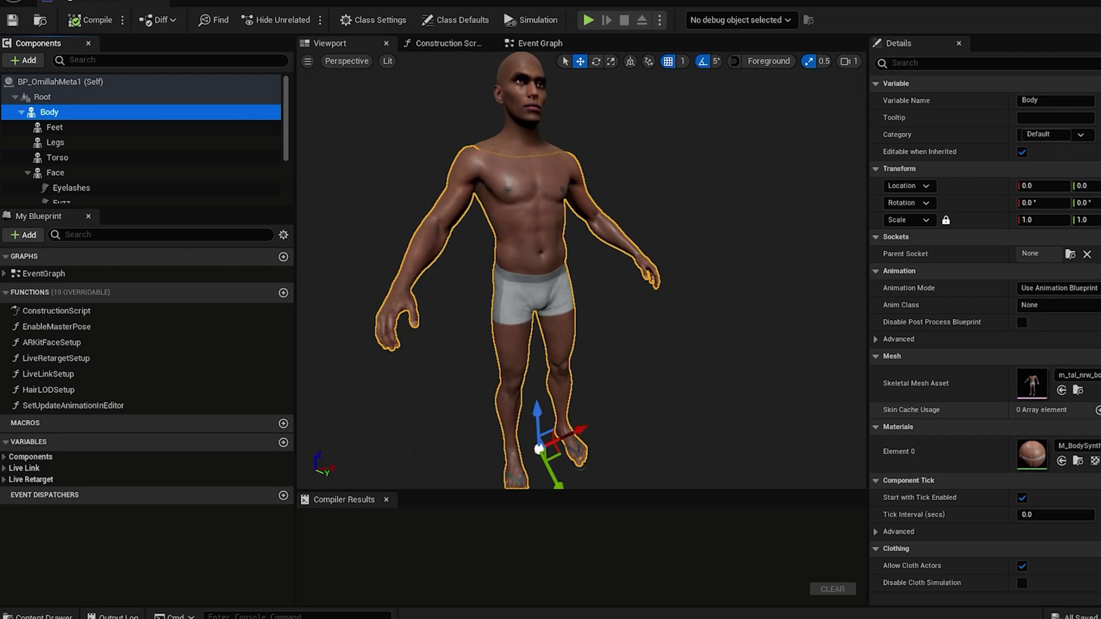
left_click(1077, 391)
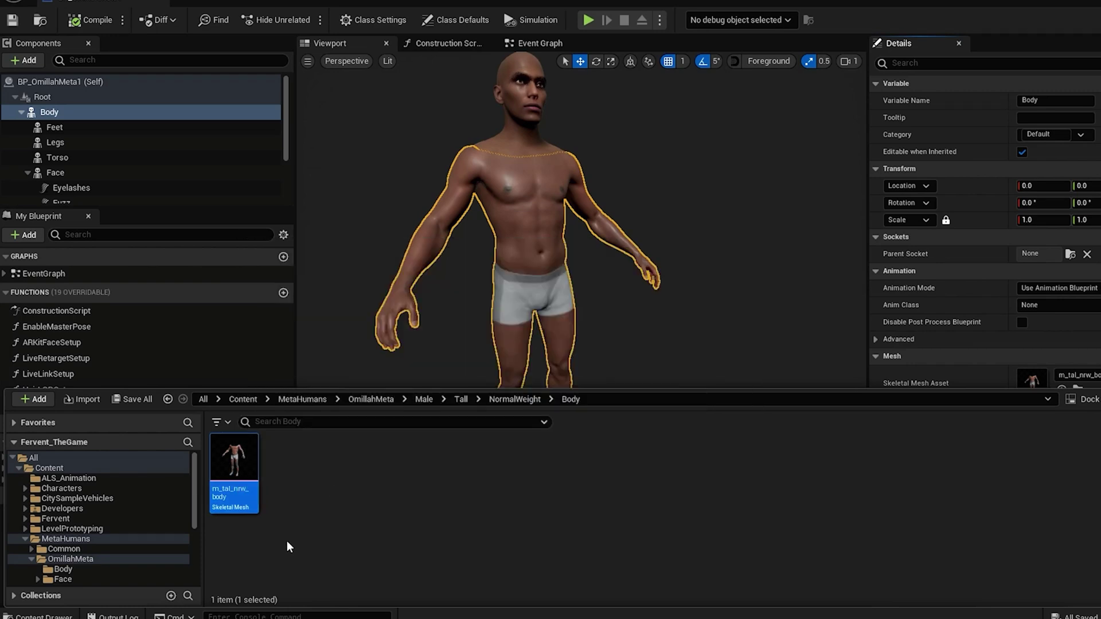
right_click(228, 480)
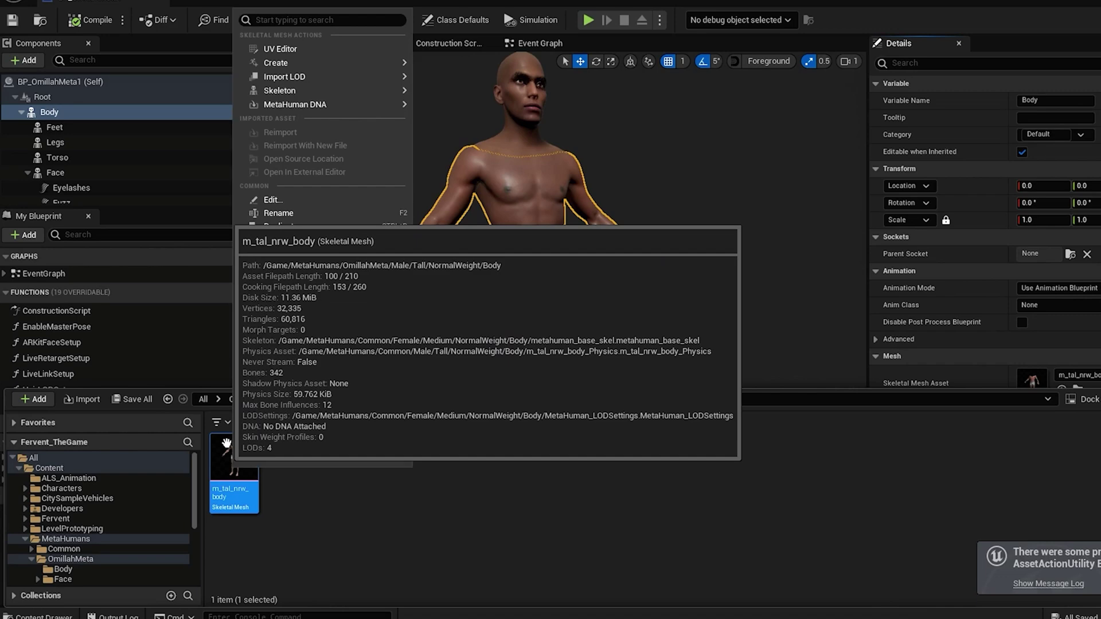
mouse_move(332, 266)
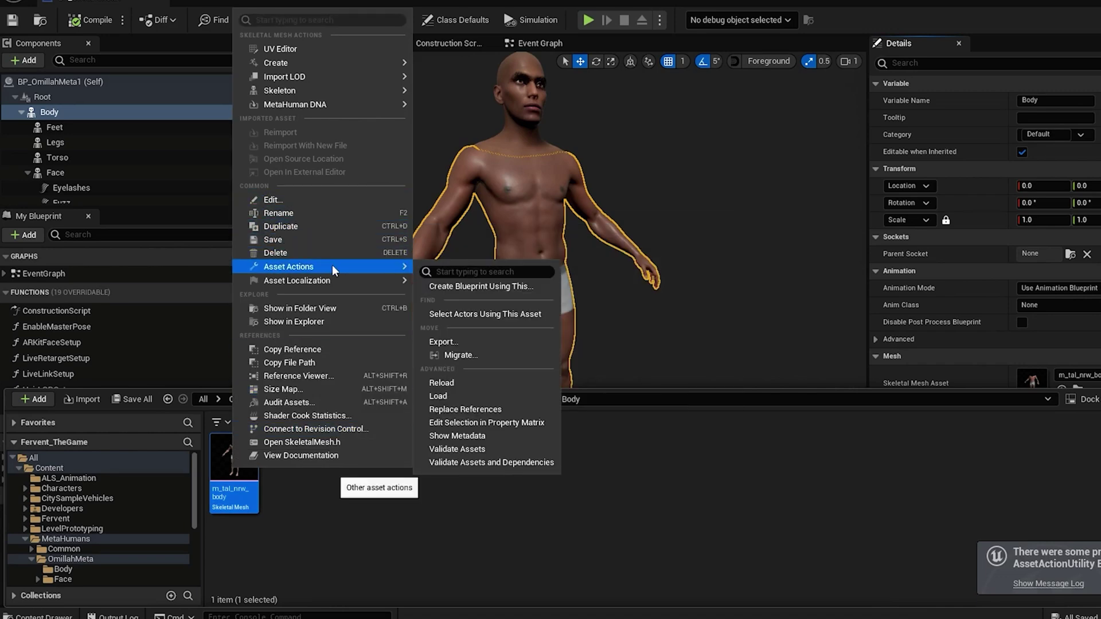
left_click(460, 343)
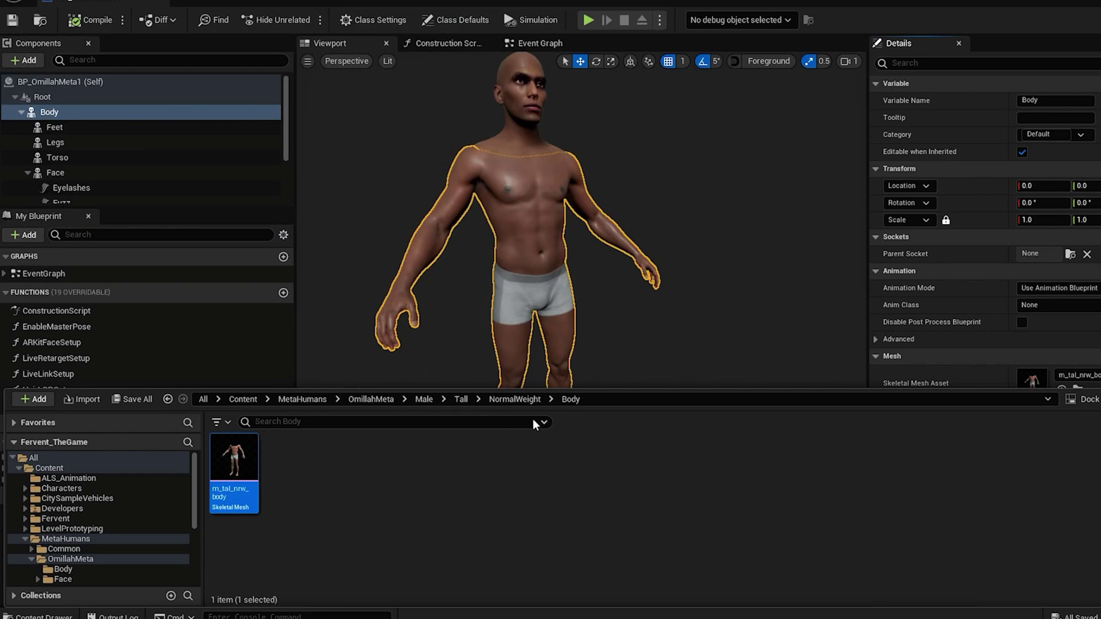
Step: Select the character's Face component and locate its skeletal mesh asset, OmillahMeta_FaceMesh, in the project content
left_click(518, 135)
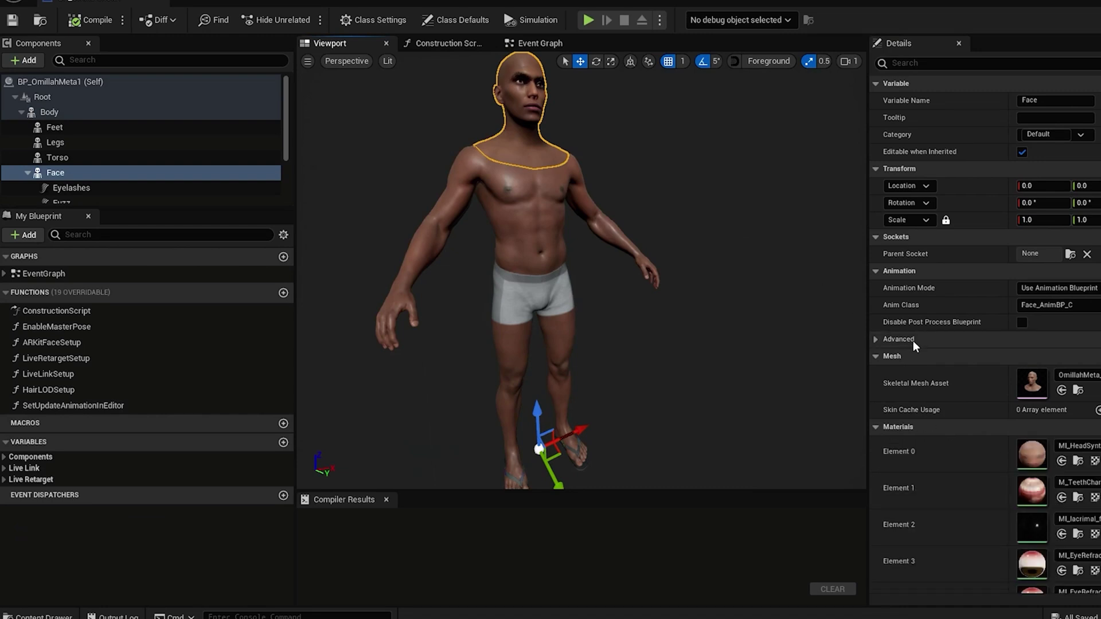
left_click(1077, 391)
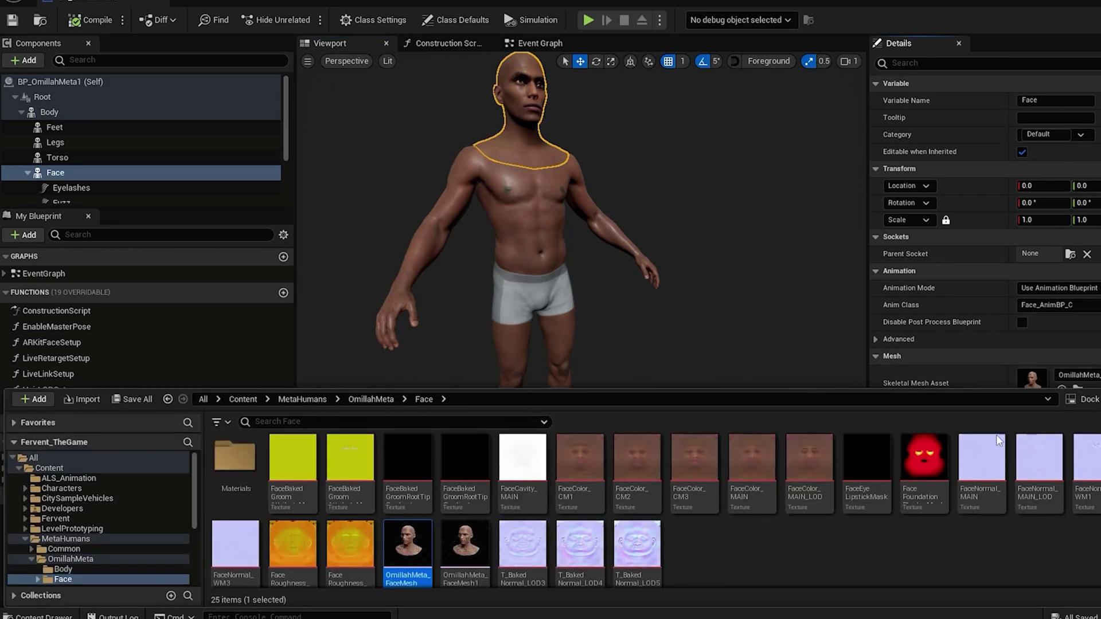
scroll(528, 524, "down", 1)
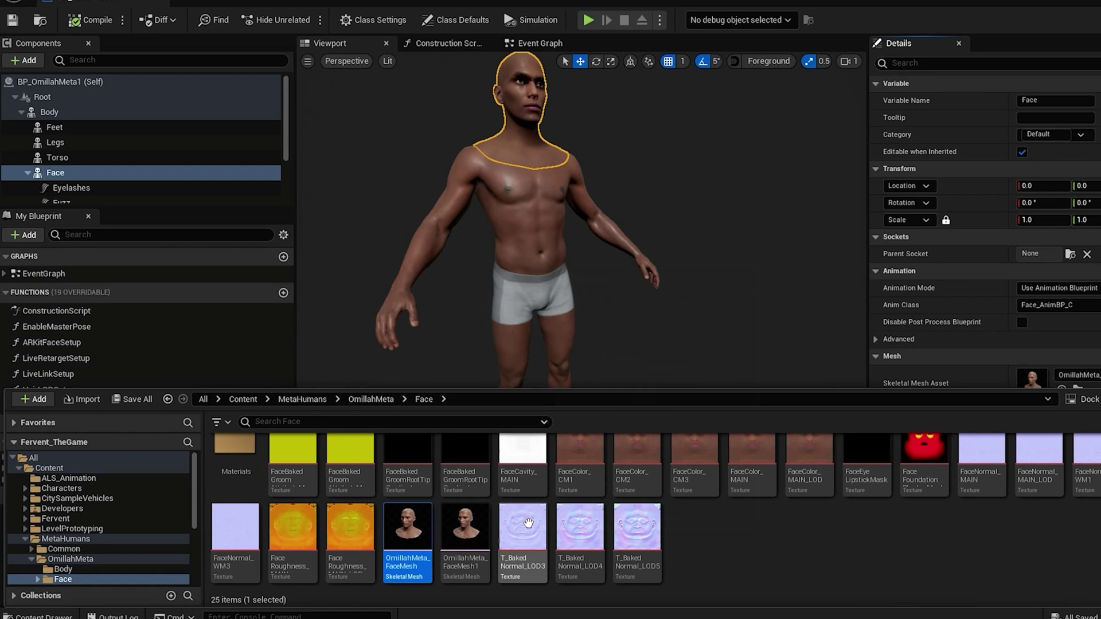
mouse_move(528, 523)
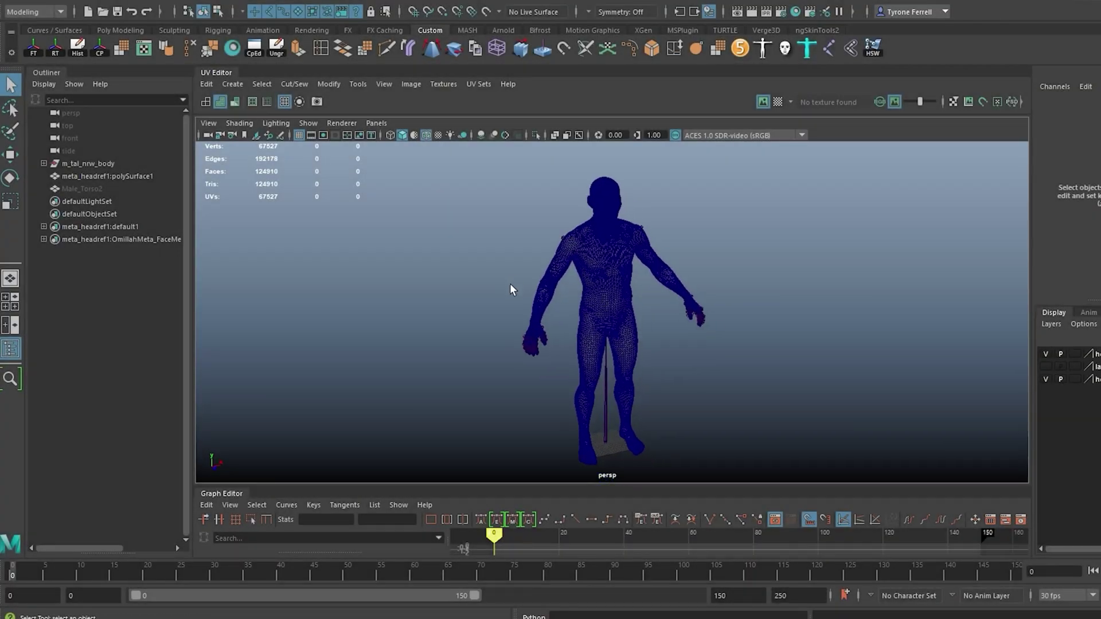
Step: In Maya, turn off the wireframe overlay on the shaded head and body meshes and view the character from the front
mouse_move(512, 289)
left_mouse_down("alt")
mouse_move(501, 241)
mouse_move(407, 270)
mouse_move(457, 290)
mouse_move(531, 290)
mouse_move(633, 312)
mouse_move(653, 297)
mouse_move(498, 294)
left_mouse_up("alt")
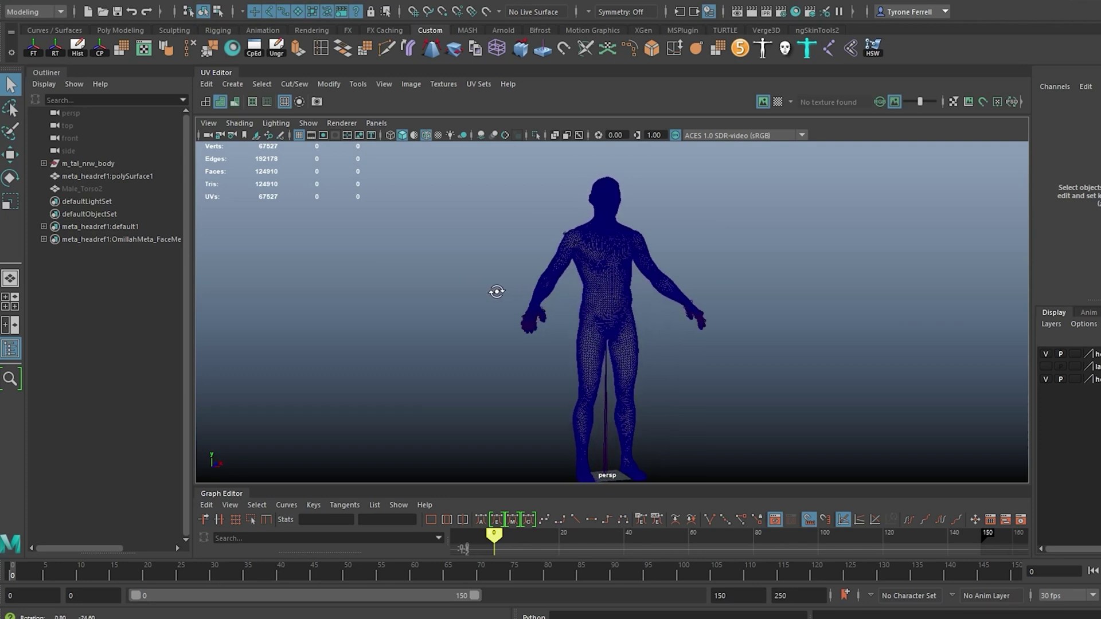
left_click(427, 136)
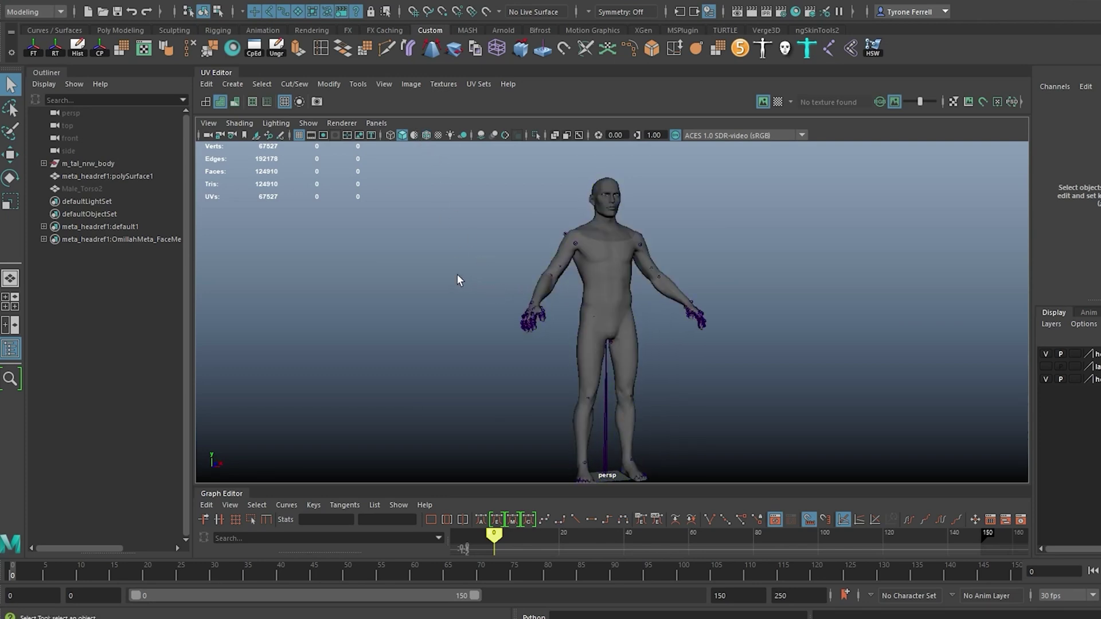
scroll(456, 273, "down", 2)
scroll(456, 273, "up", 4)
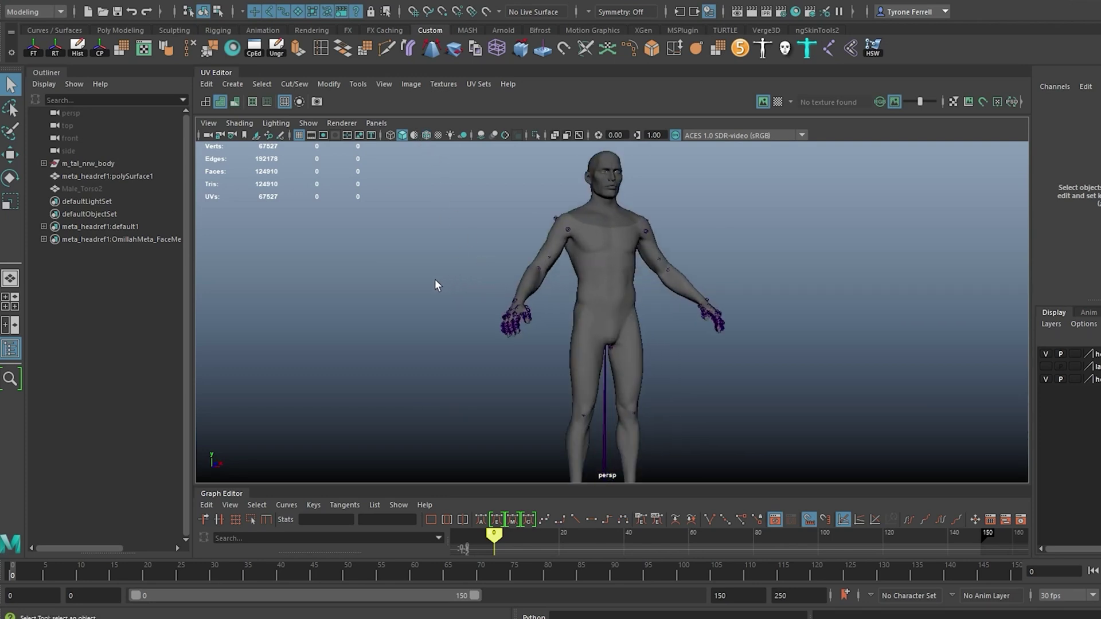
left_click_drag(435, 285, 823, 287, "alt")
left_click_drag(607, 346, 705, 359, "alt")
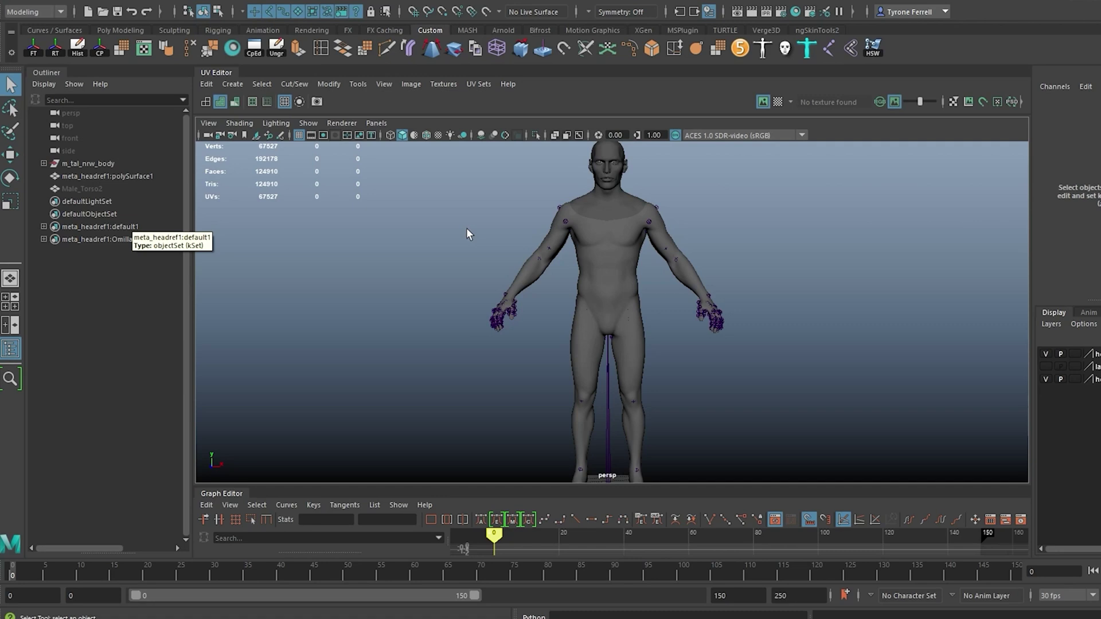
Step: Select the head mesh and enlarge the UV Editor to examine the head's UV layout
scroll(607, 204, "up", 3)
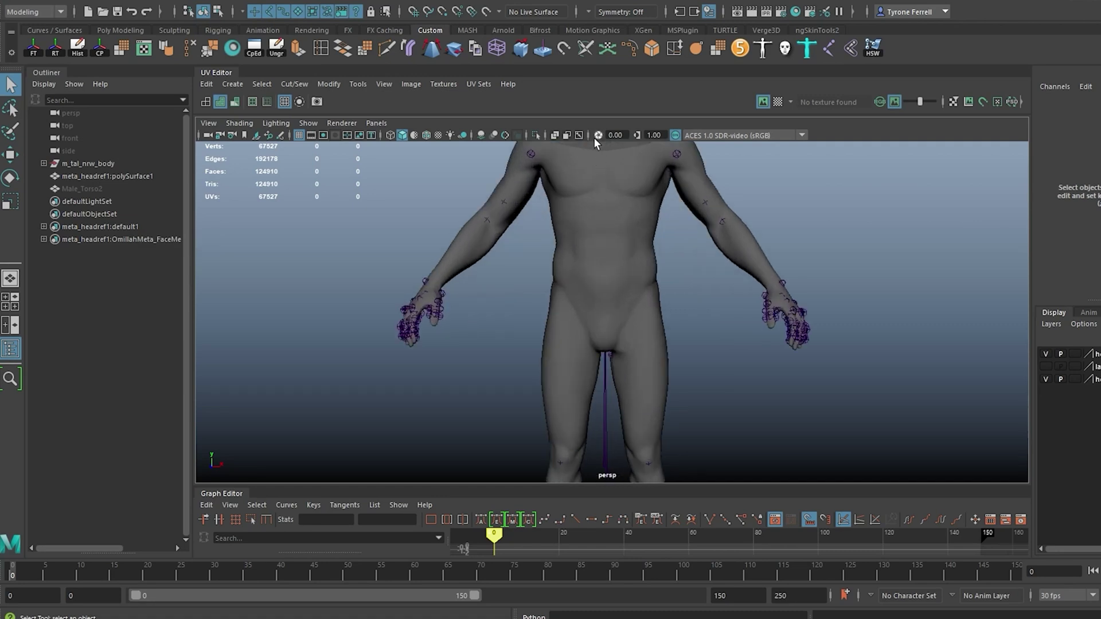
middle_click_drag(594, 143, 591, 318, "alt")
scroll(572, 252, "up", 5)
middle_click_drag(579, 224, 593, 326, "alt")
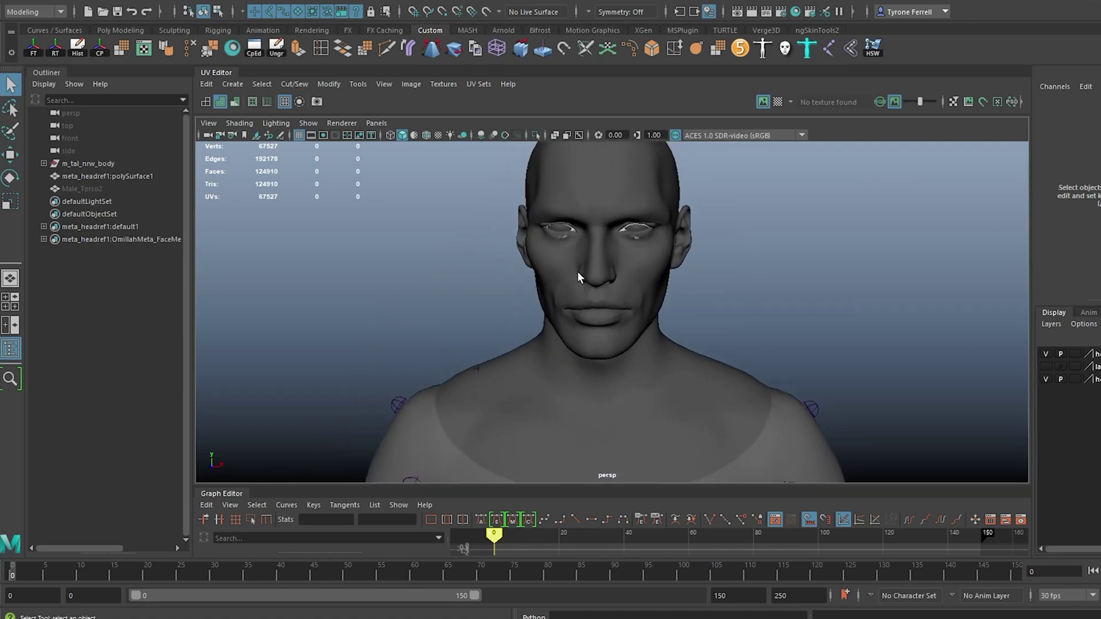
scroll(591, 245, "up", 2)
left_click(615, 253)
scroll(611, 270, "up", 2)
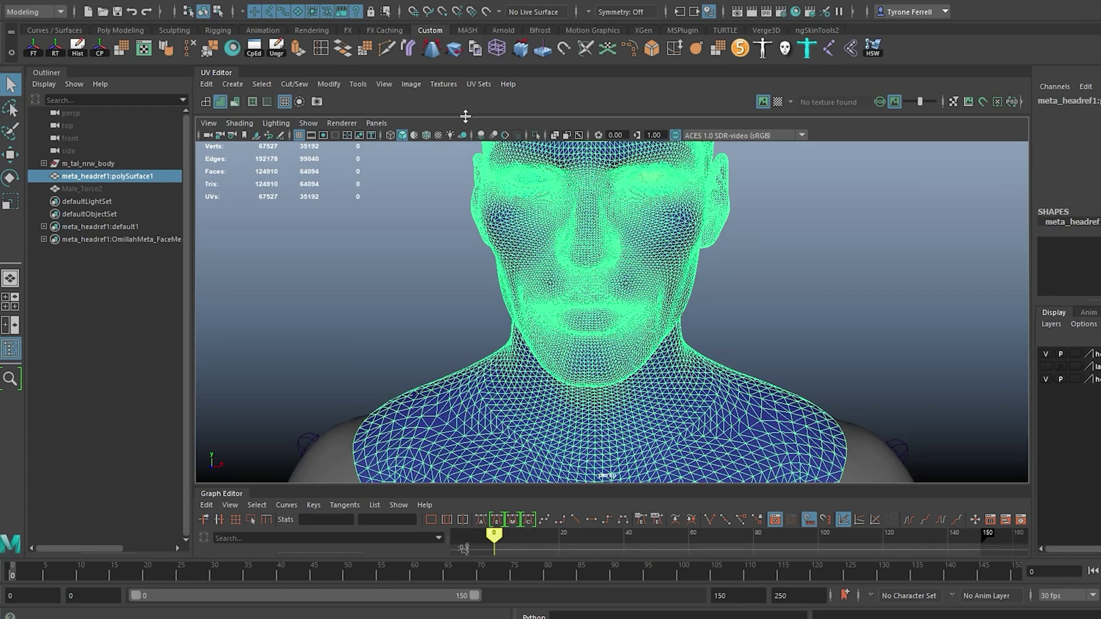
left_click_drag(465, 115, 474, 314)
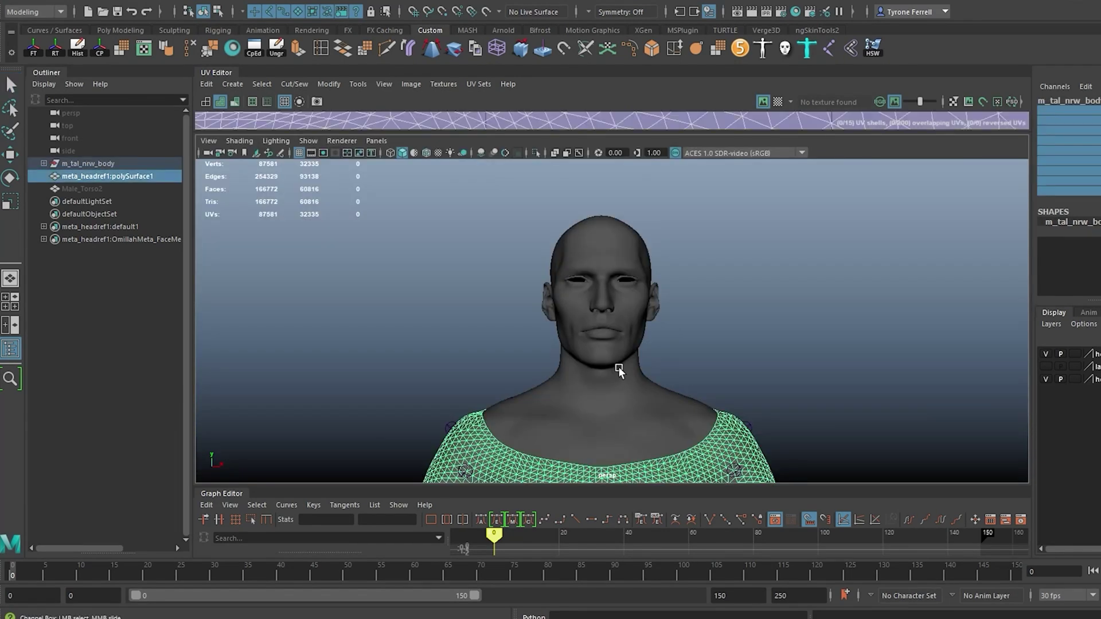
Step: Select the head and body meshes together, combine them into one mesh, and delete its construction history
key("4")
scroll(631, 390, "down", 3)
scroll(596, 378, "up", 2)
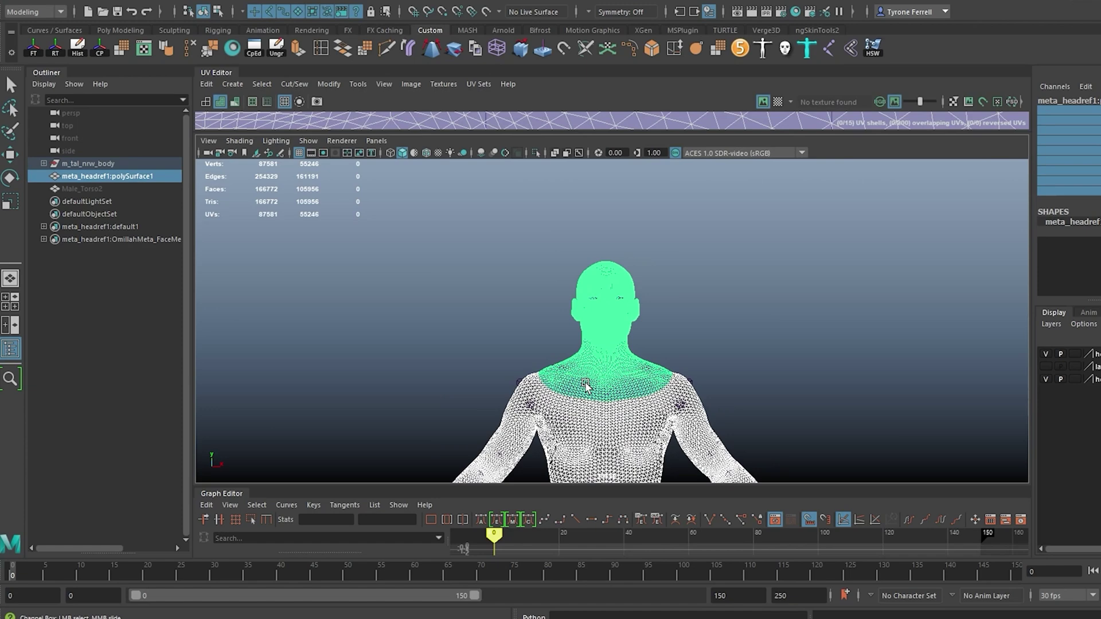
scroll(595, 281, "up", 3)
scroll(593, 280, "down", 8)
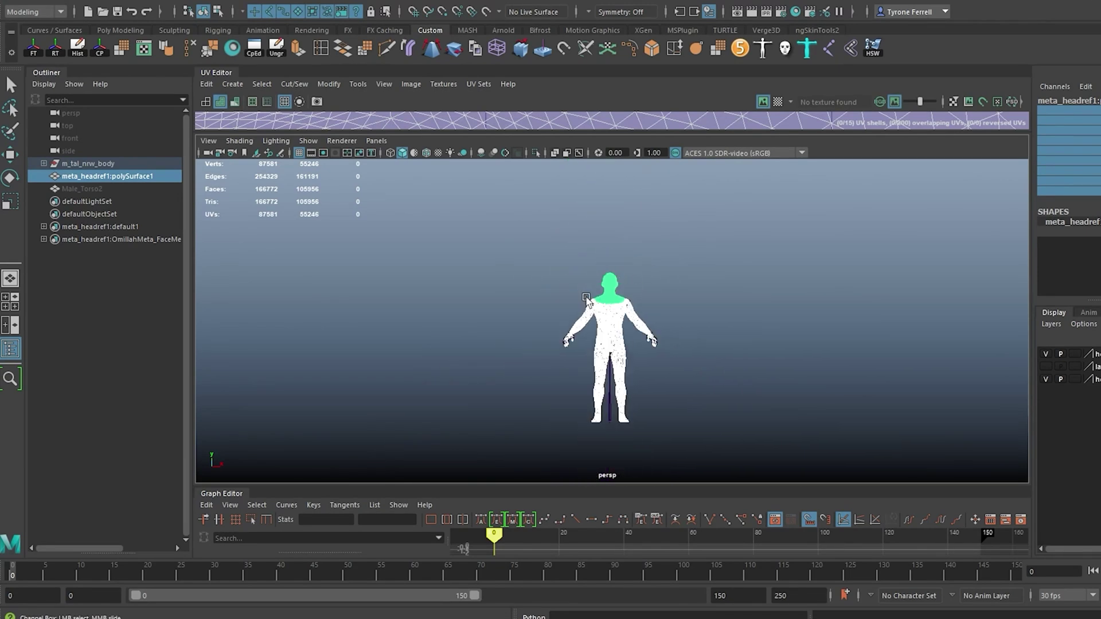
left_click_drag(616, 340, 585, 344, "alt")
right_click_drag(585, 344, 718, 359, "alt")
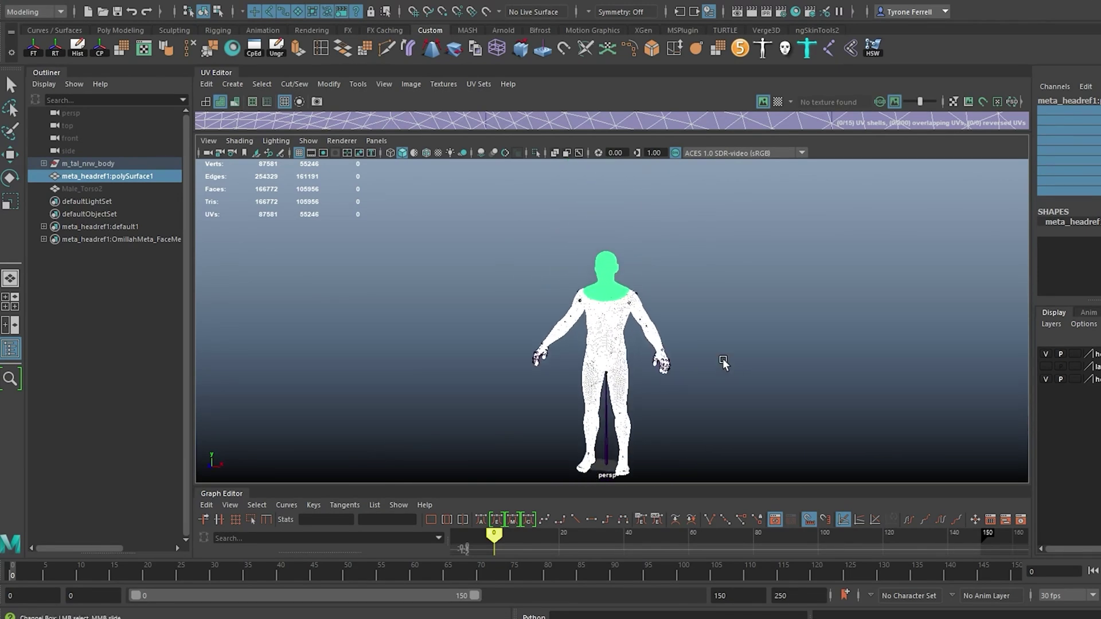
left_click_drag(722, 363, 470, 270, "alt")
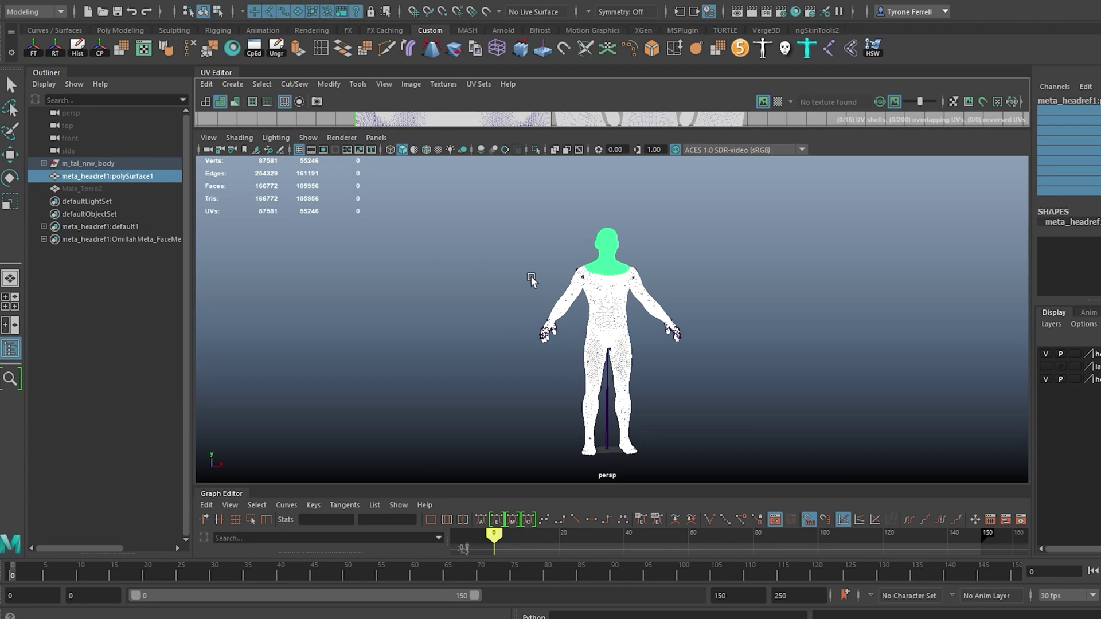
left_click(239, 3)
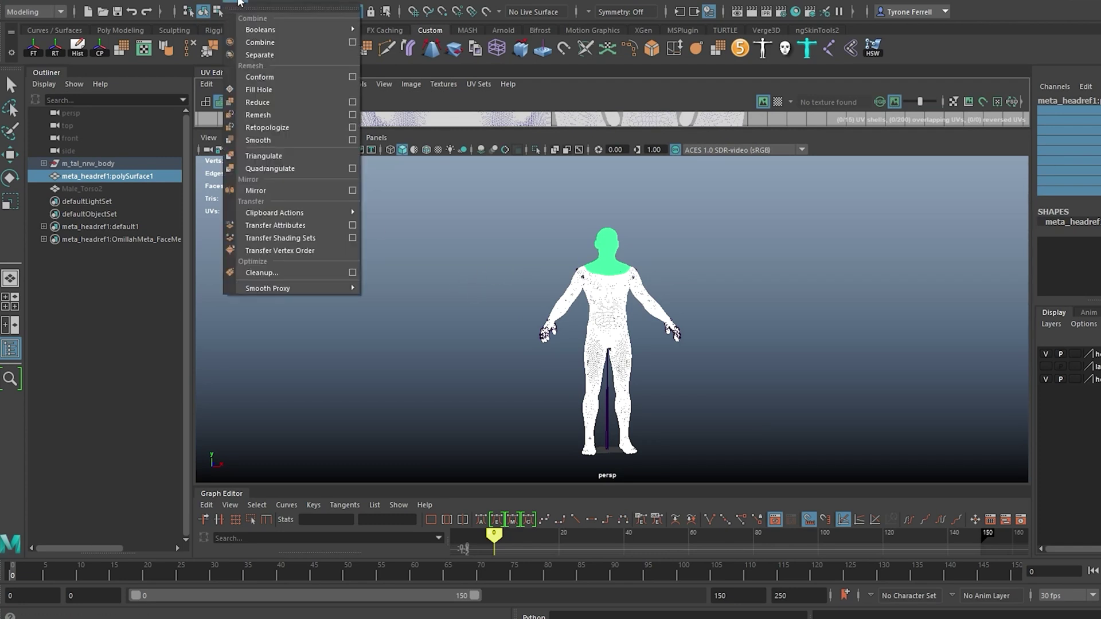
mouse_move(269, 2)
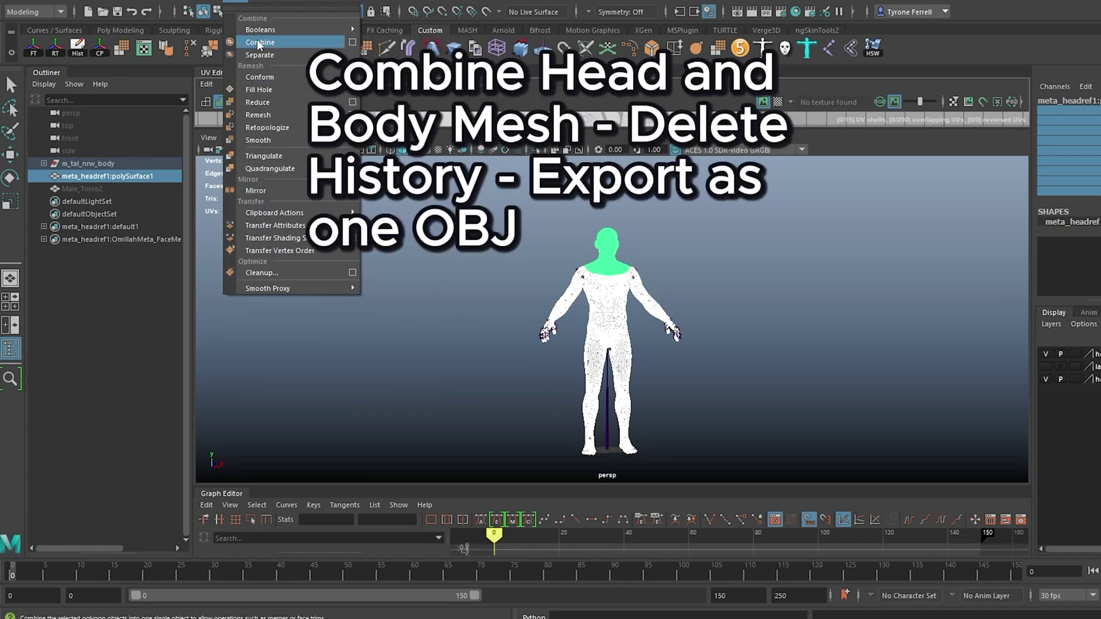
left_click(259, 42)
key("alt+shift+d")
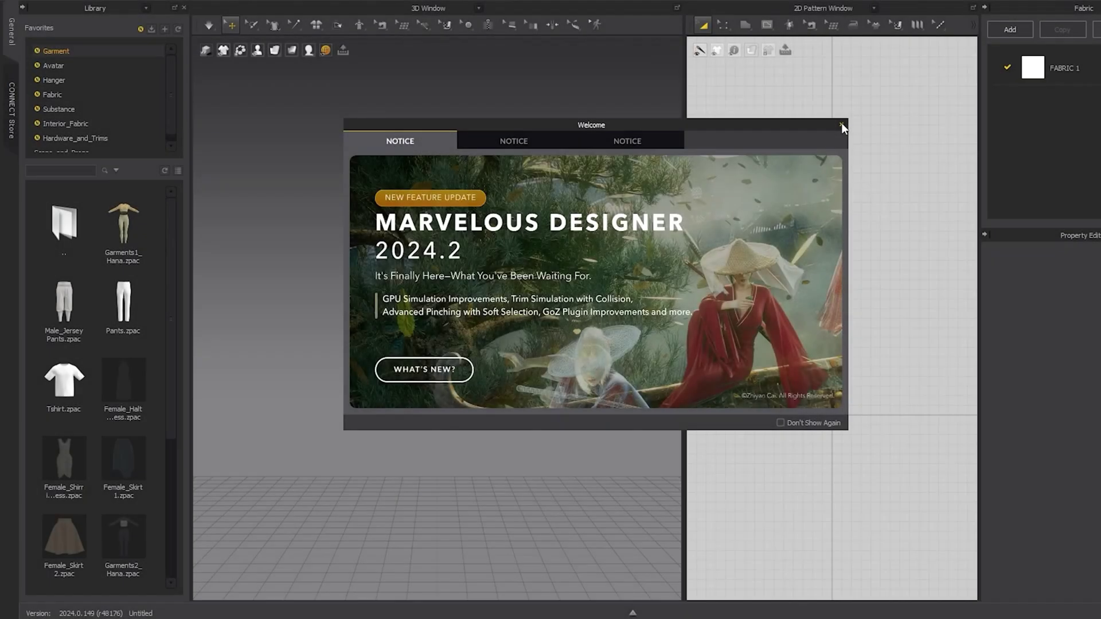
left_click(841, 124)
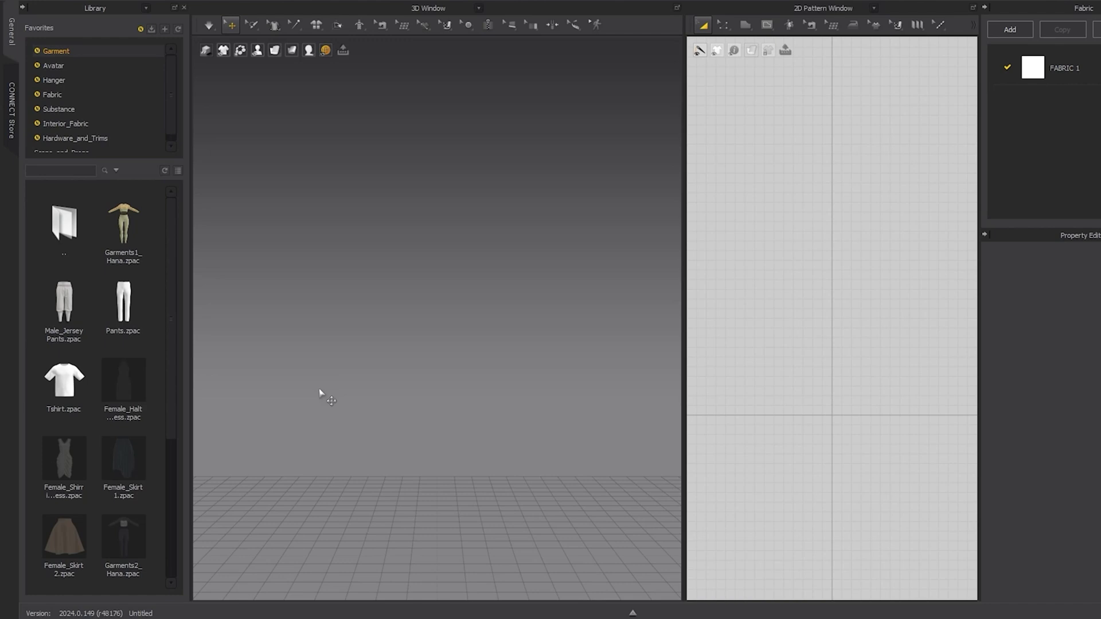
Step: In Marvelous Designer, import the character OBJ as an avatar at 100% cm (DAZ Studio) scale, with arrangement points, fitting suit and ground alignment enabled
left_click(46, 1)
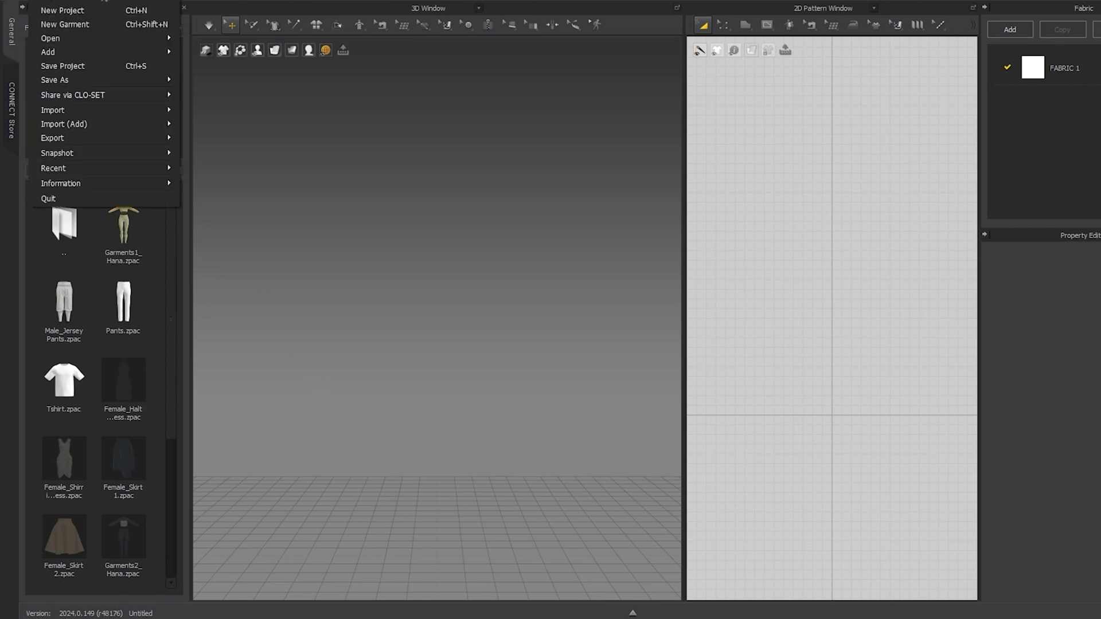
mouse_move(104, 110)
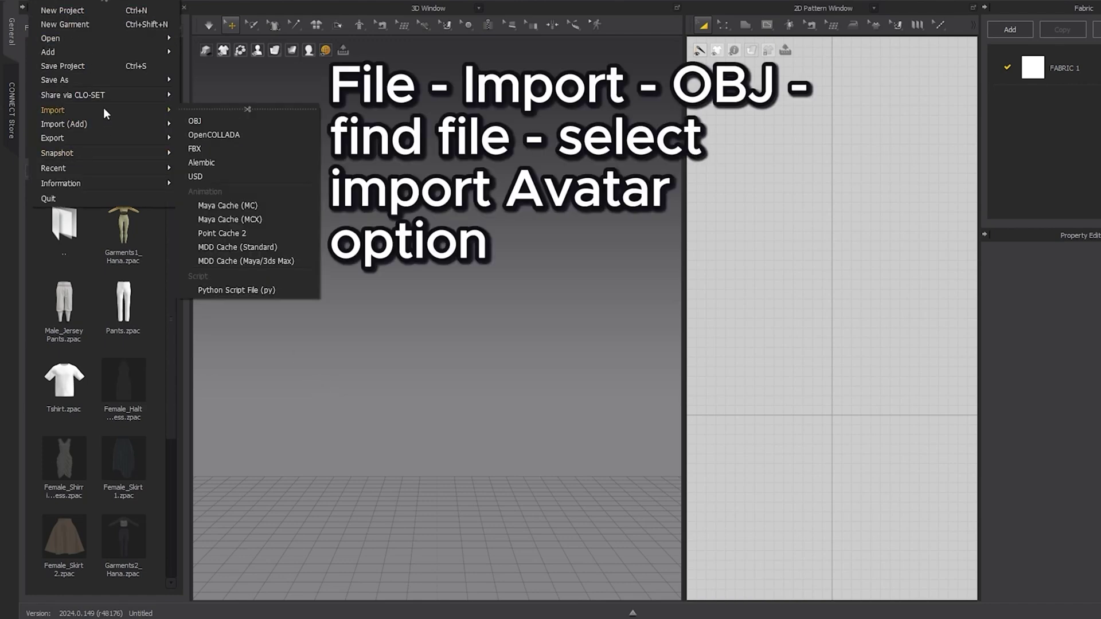
left_click(198, 121)
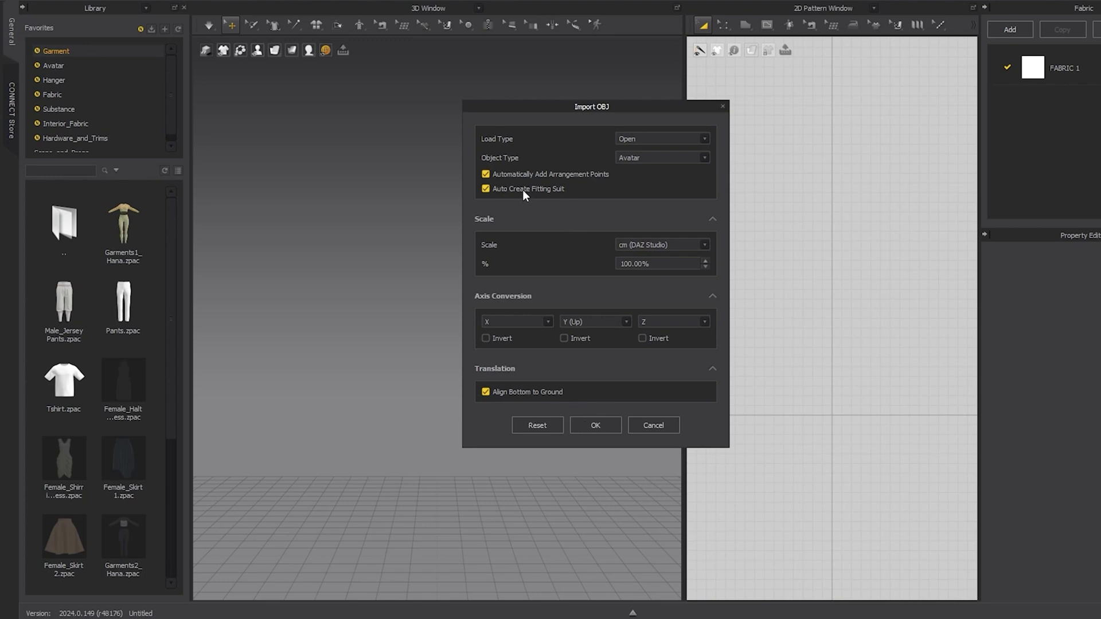
left_click(596, 425)
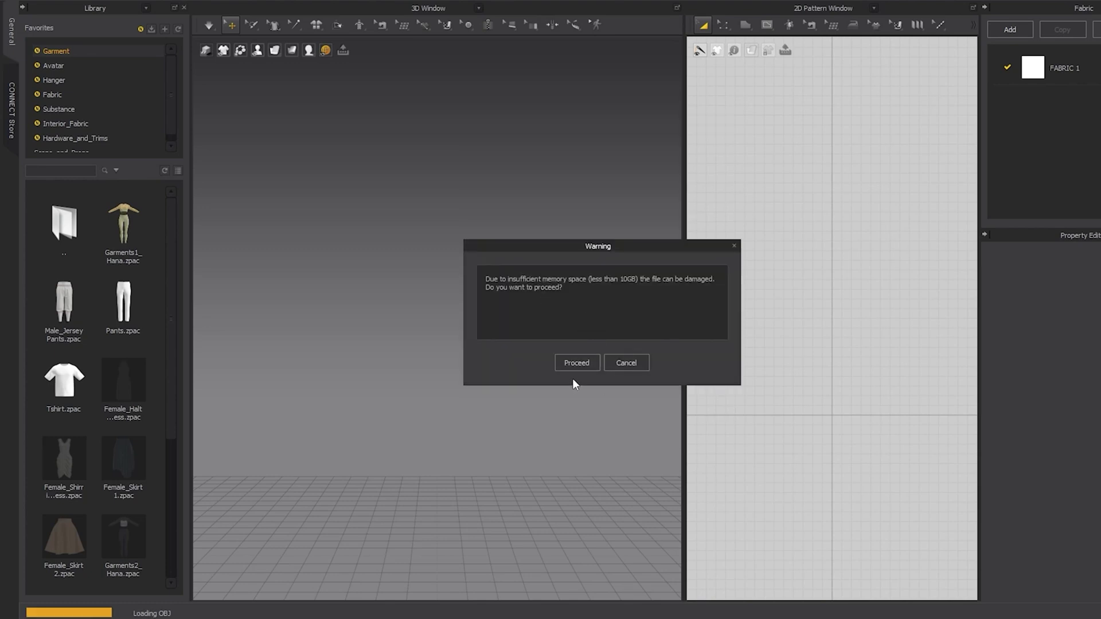
left_click(576, 363)
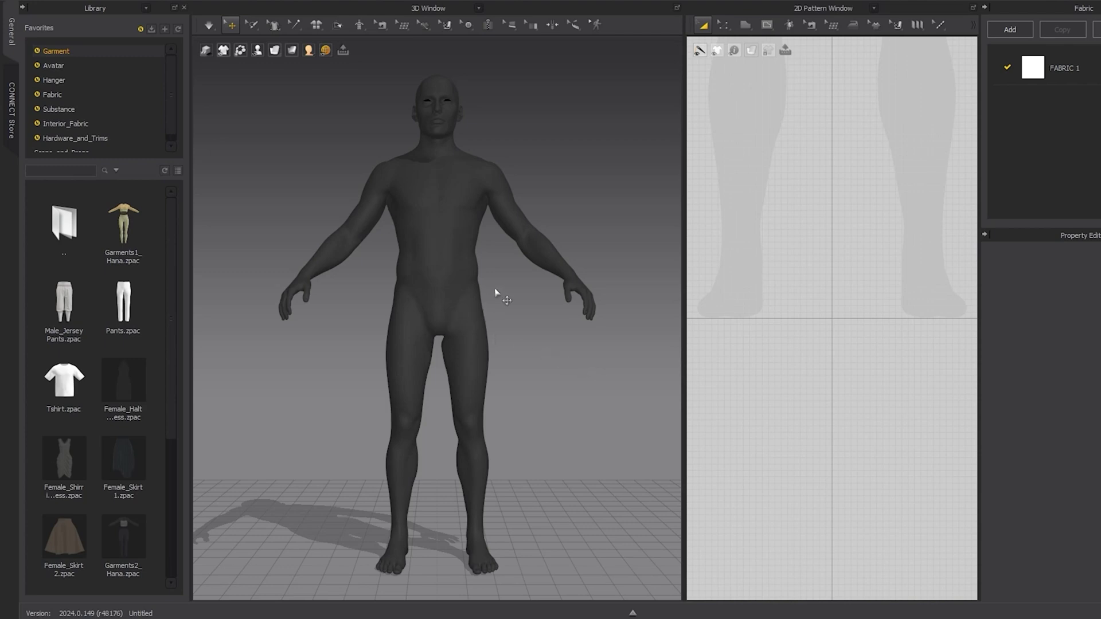
Step: Load the Male_Jersey Pants.zpac garment from the library onto the avatar, proceeding past the memory warning
scroll(499, 294, "down", 3)
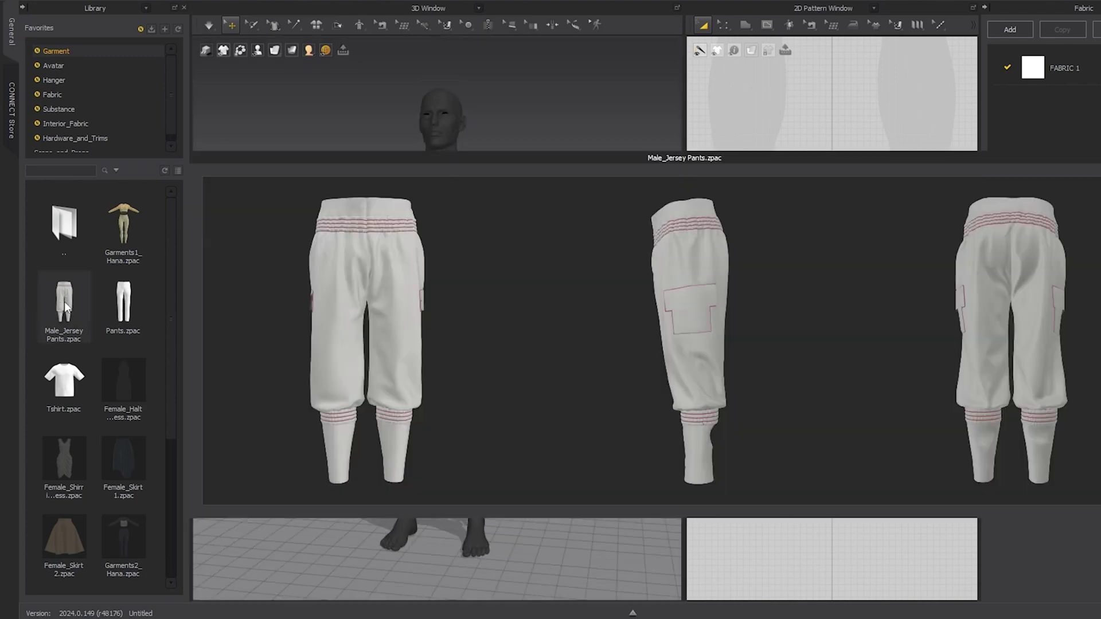
double_click(67, 307)
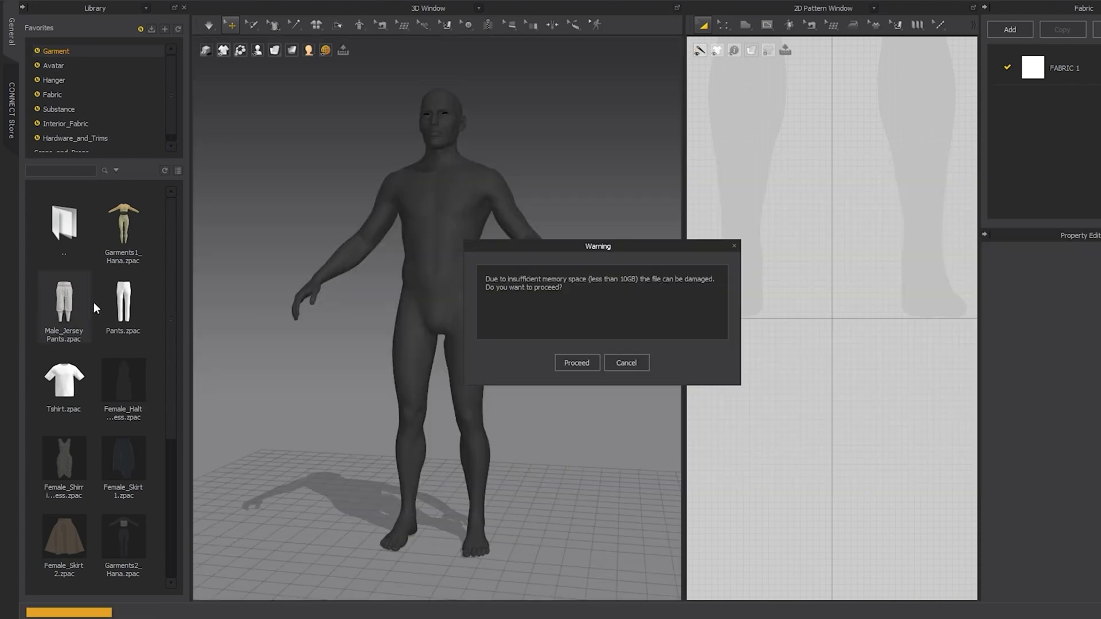
left_click(572, 359)
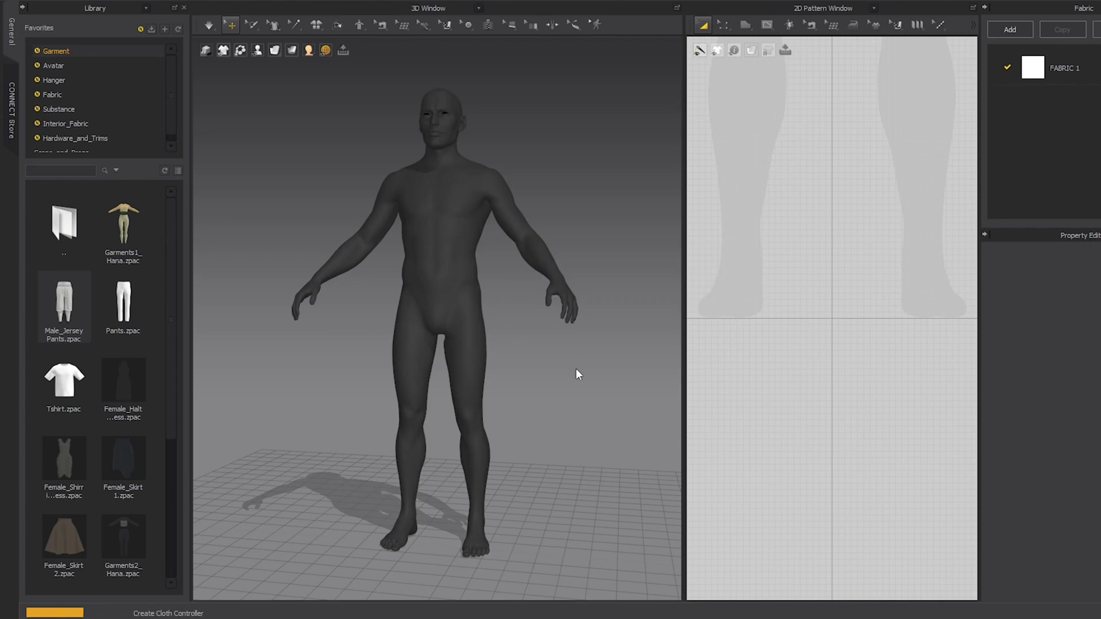
scroll(568, 376, "down", 2)
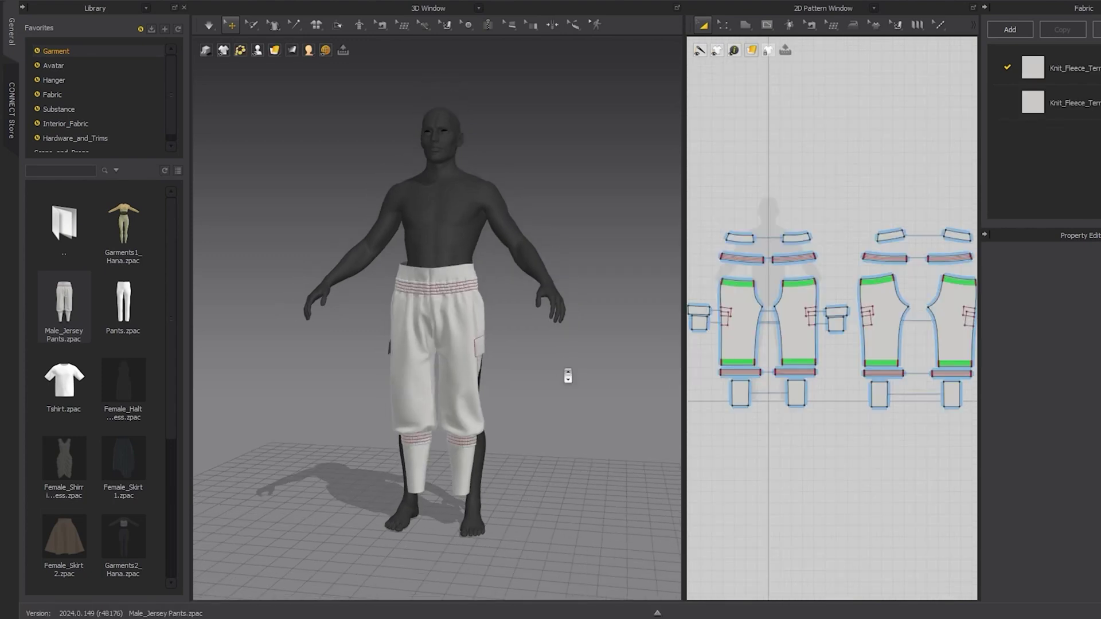
Step: Select all pattern pieces of the pants and move the garment back onto the avatar's hips
scroll(567, 376, "up", 2)
right_click_drag(582, 369, 481, 368)
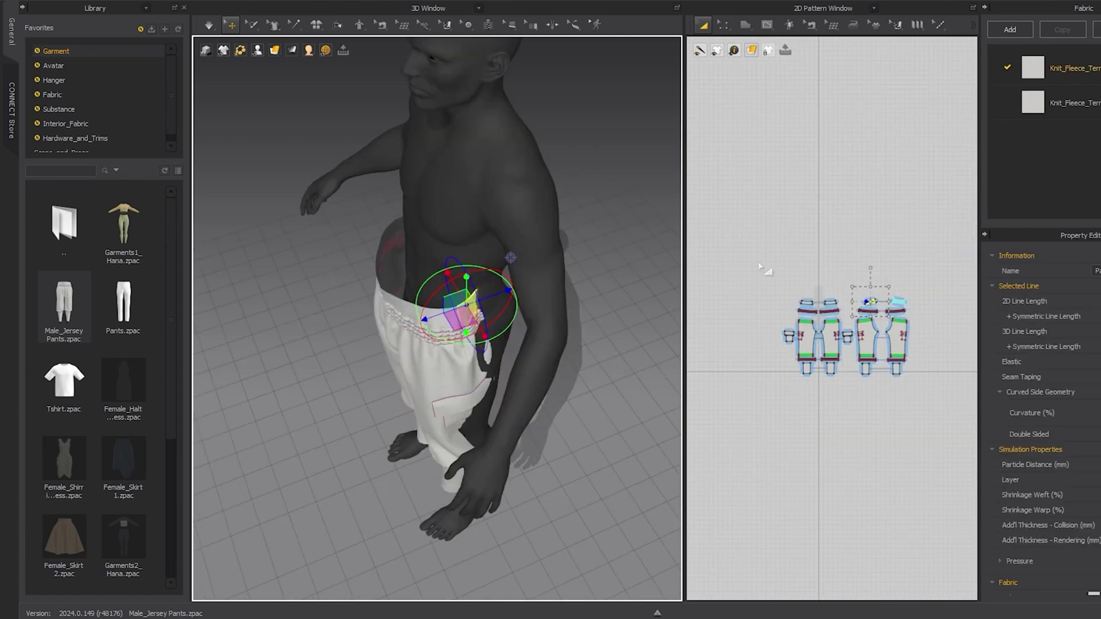
left_click_drag(747, 246, 947, 413)
scroll(417, 347, "up", 1)
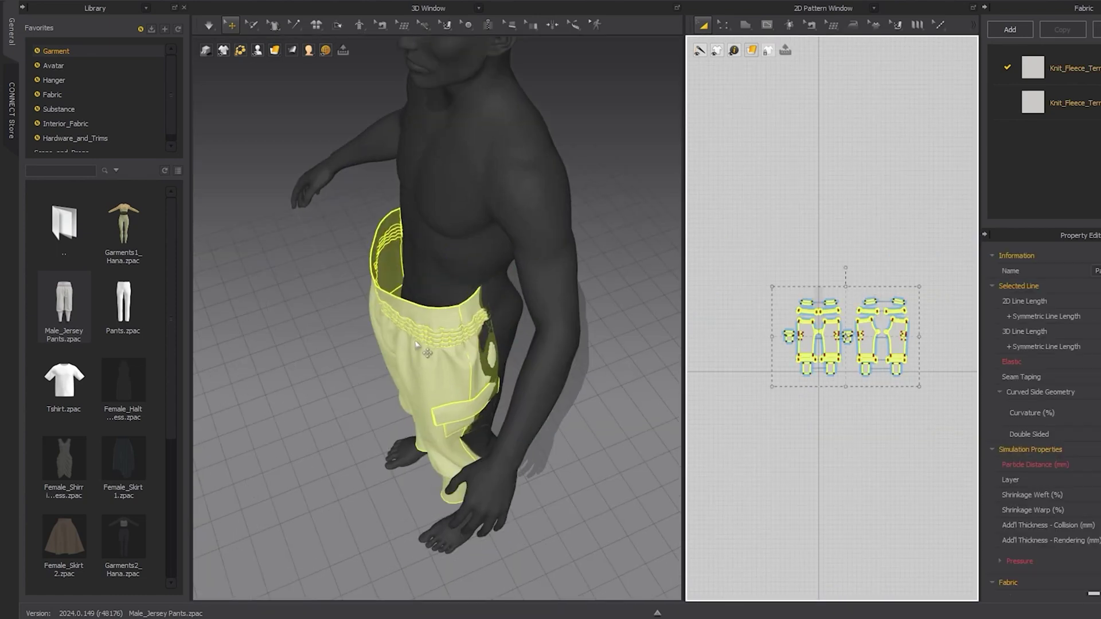
key("space")
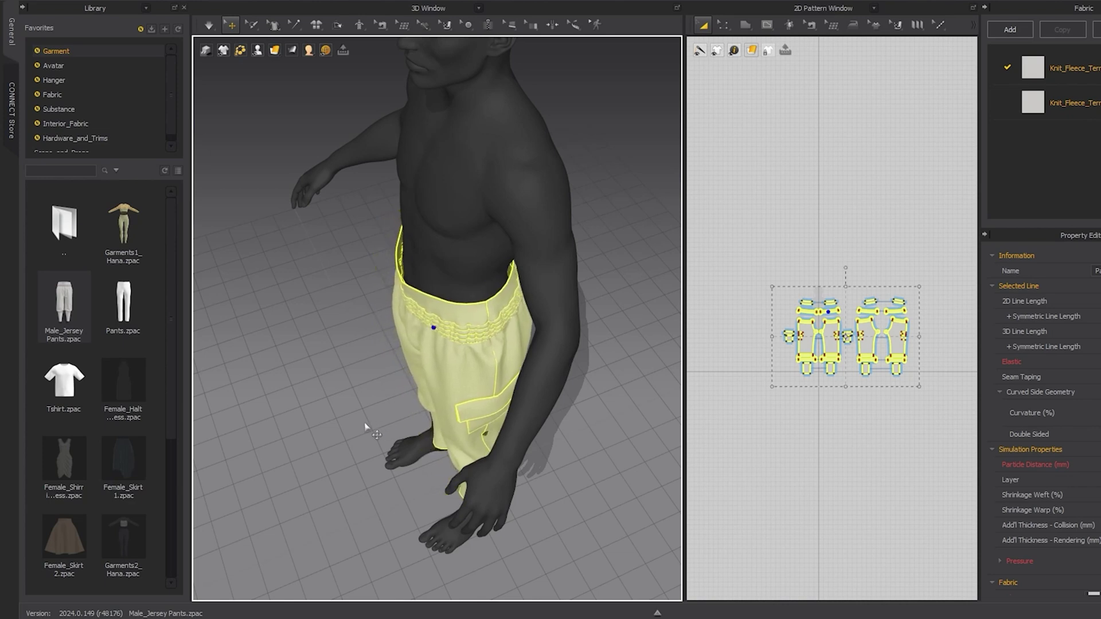
key("2")
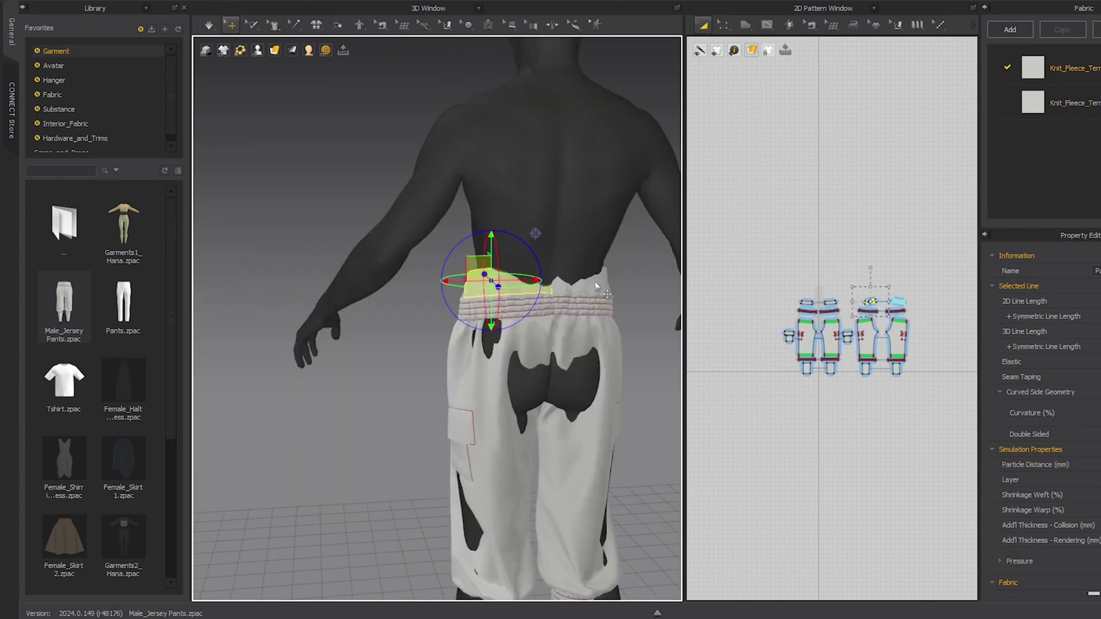
Step: Select all back pieces of the pants, from waistband to lower legs, and move them behind the avatar's body
left_click(594, 282, "shift")
left_click(584, 307, "shift")
left_click(509, 307, "shift")
left_click(521, 339, "shift")
left_click(586, 330, "shift")
scroll(447, 533, "down", 1)
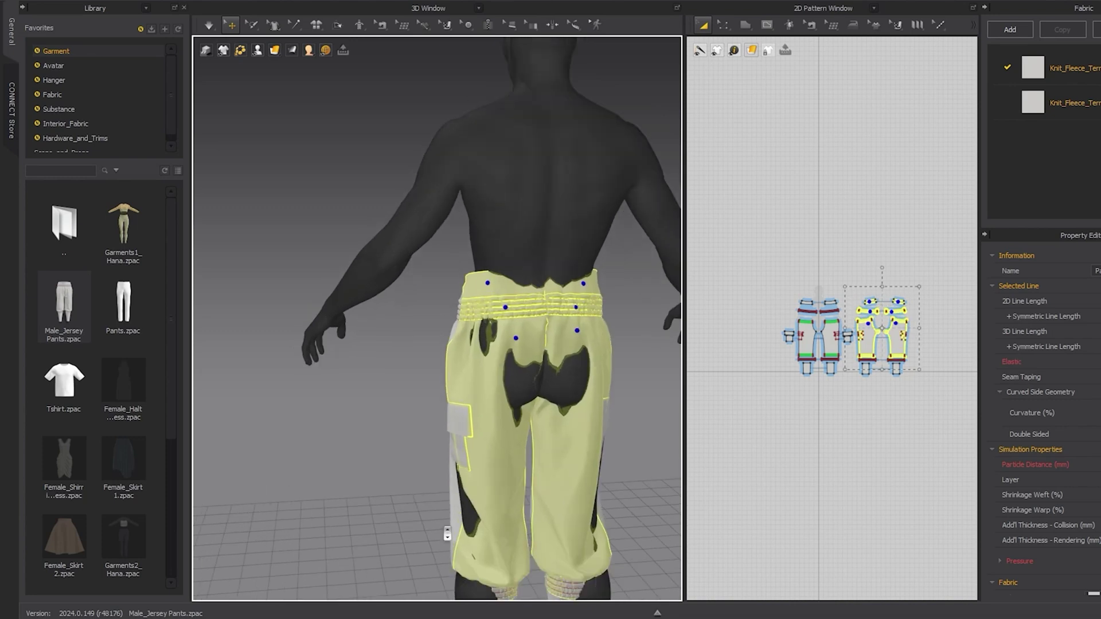
scroll(447, 533, "up", 2)
middle_click_drag(447, 533, 376, 333)
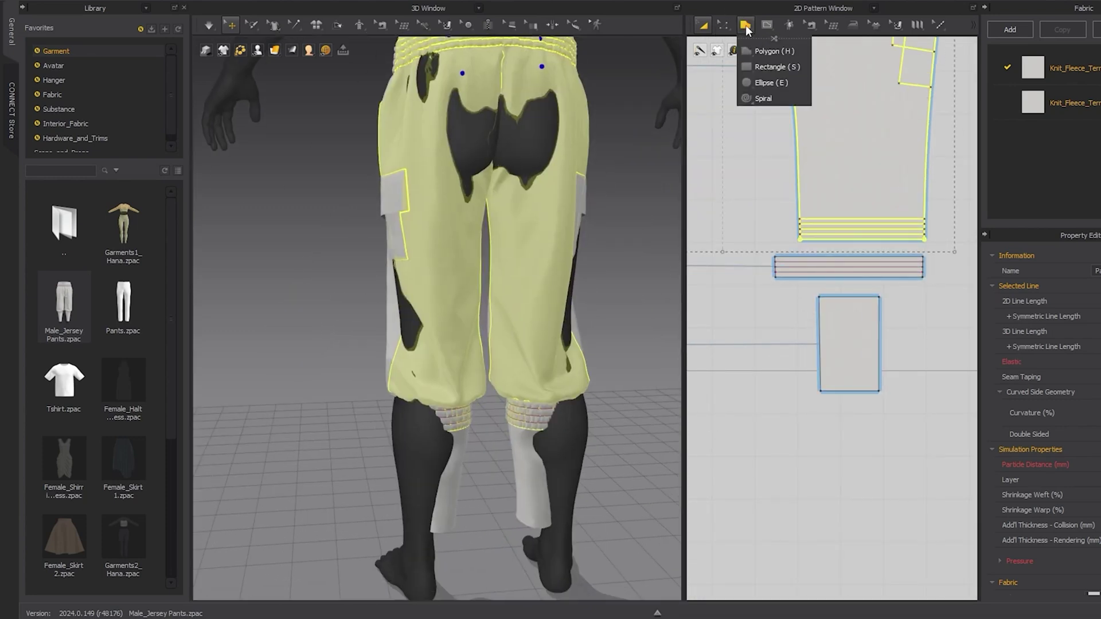
left_click(532, 414, "shift")
left_click(545, 502)
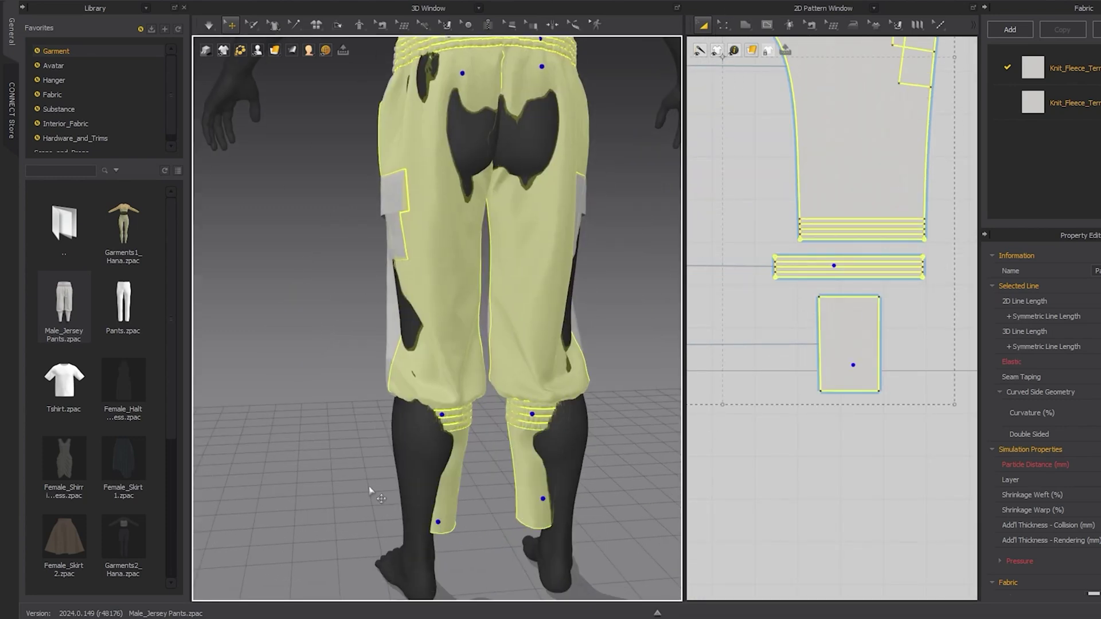
right_click_drag(545, 503, 449, 213)
left_click_drag(448, 213, 462, 218)
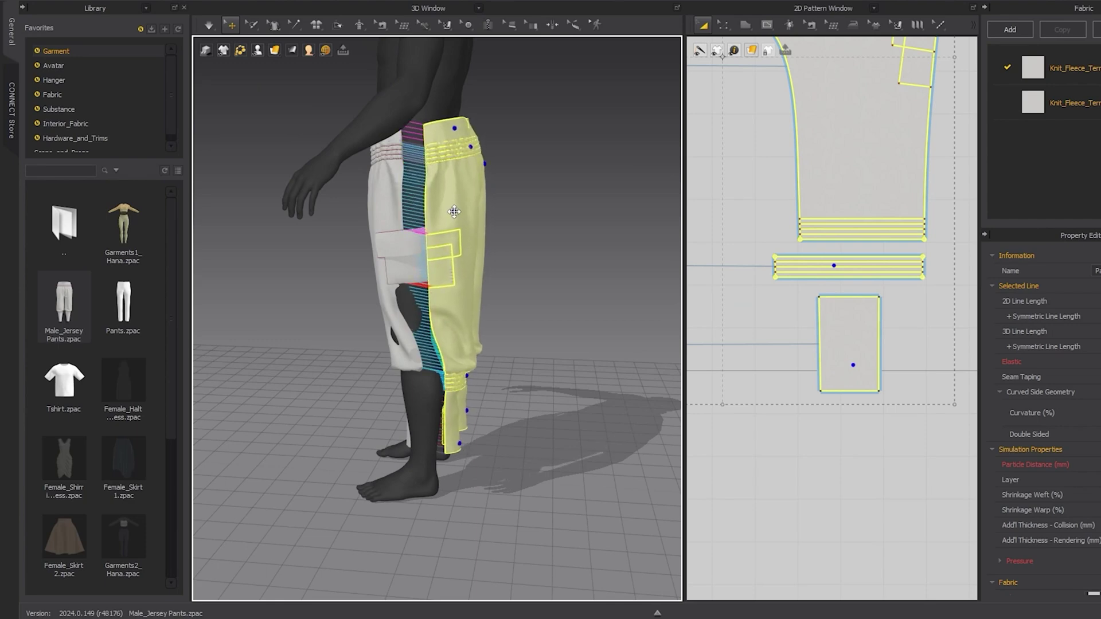
right_click_drag(575, 253, 476, 265)
middle_click_drag(476, 253, 410, 352)
right_click_drag(411, 353, 492, 388)
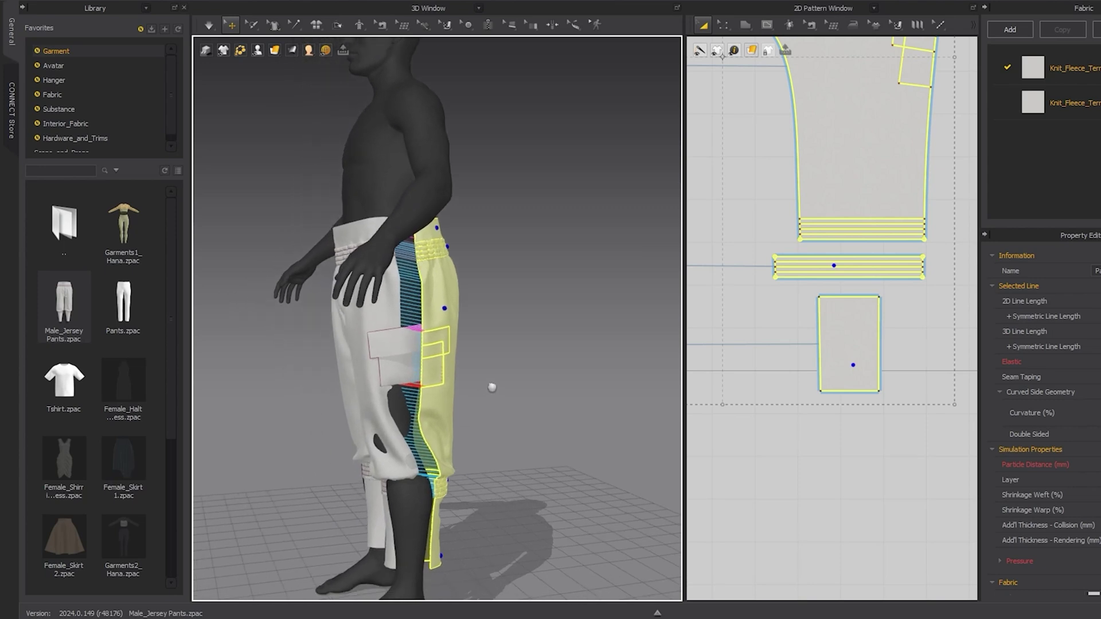
Step: Select the pocket and flap pieces on each side of the pants and move them outward, away from the legs
left_click(402, 352)
scroll(405, 420, "up", 3)
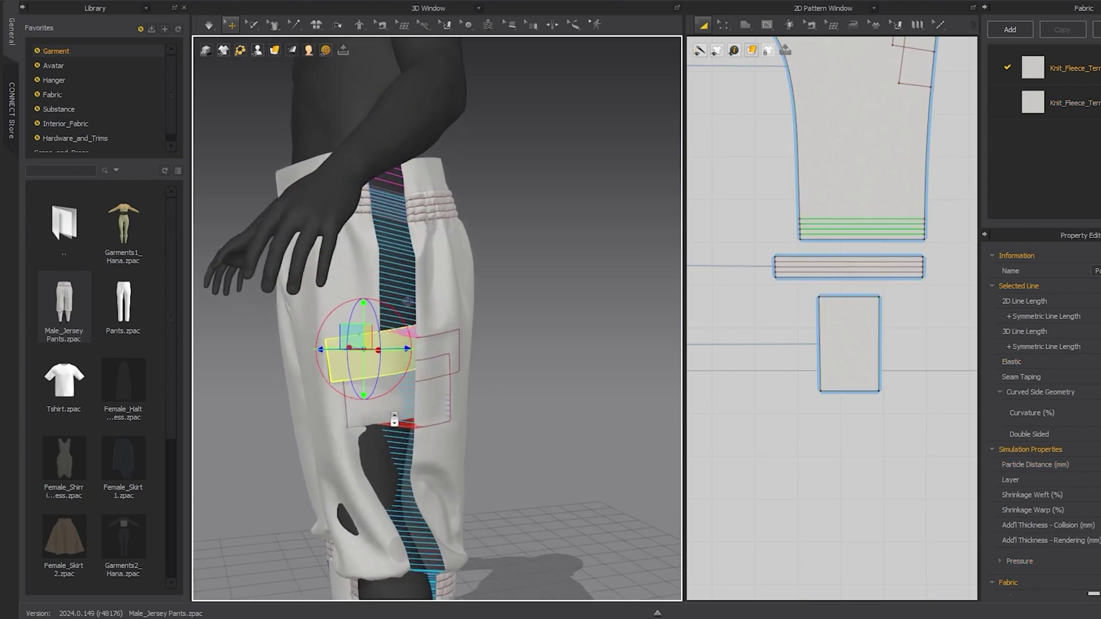
left_click(349, 424, "shift")
scroll(395, 366, "down", 3)
right_click_drag(372, 384, 470, 372)
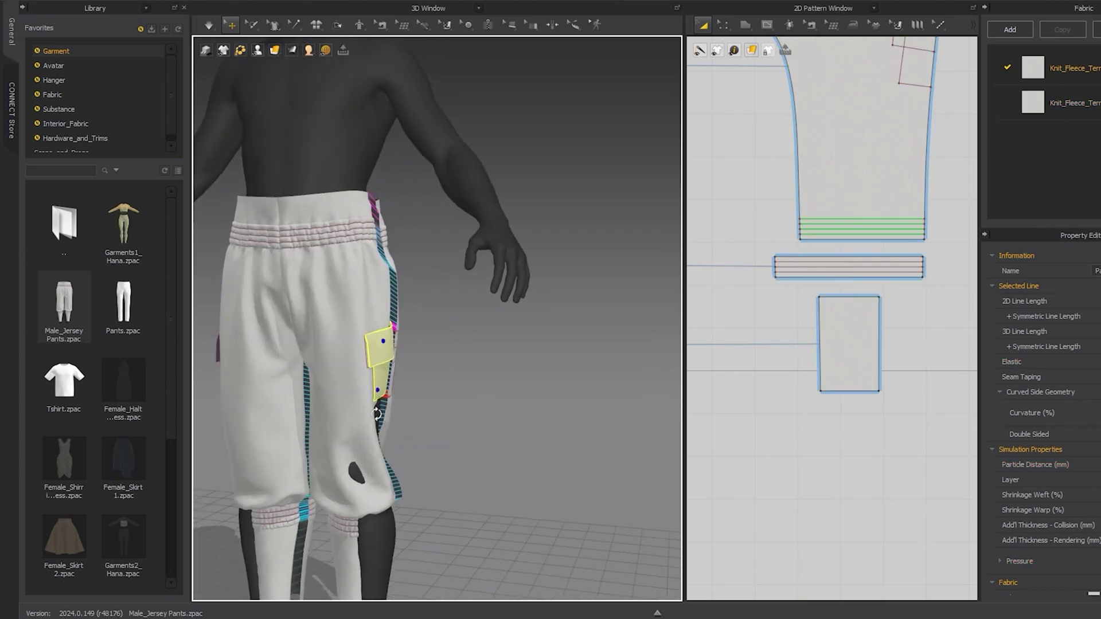
left_click_drag(394, 361, 423, 355)
right_click_drag(423, 355, 368, 339)
scroll(322, 362, "down", 2)
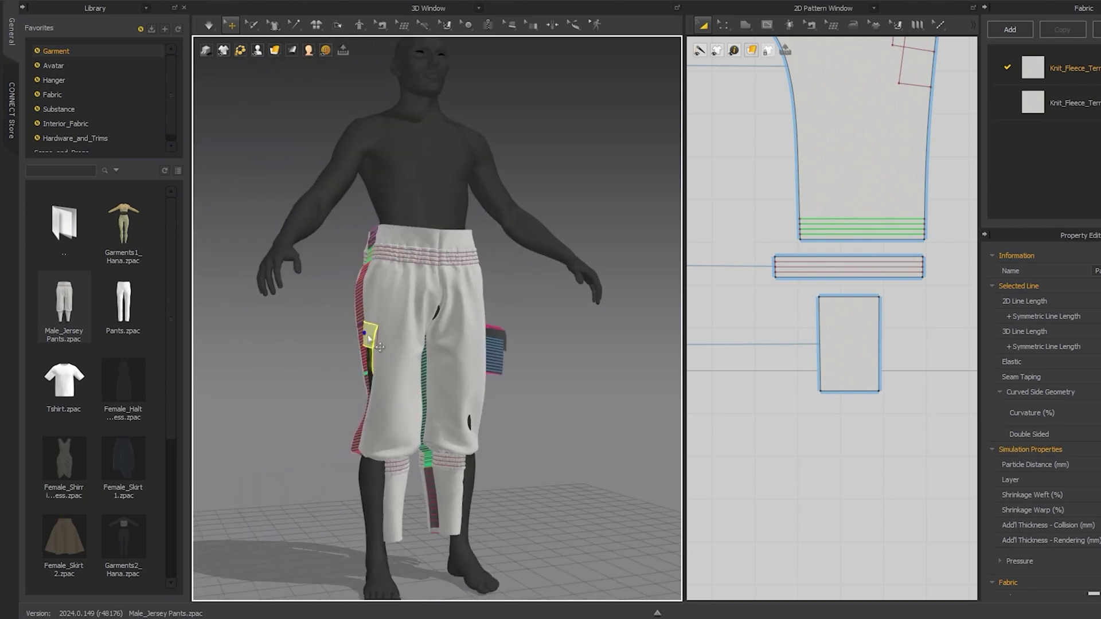
Step: Reposition the two front lower-leg pieces over the avatar's shins and simulate the garment to drape the pants
left_click(392, 500)
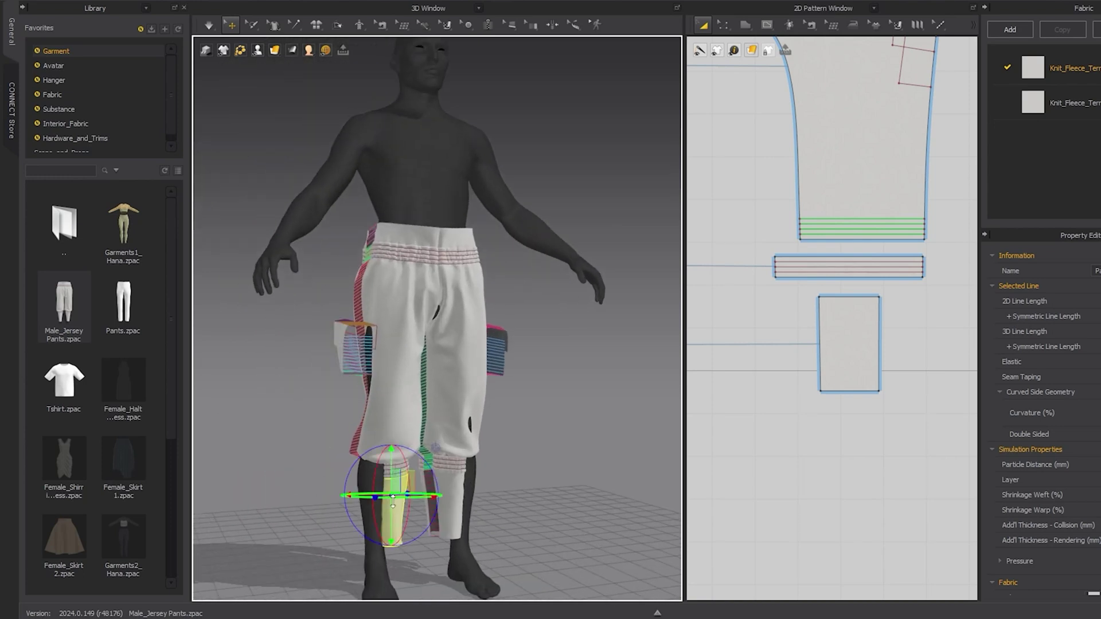
right_click_drag(347, 494, 291, 537)
left_click_drag(354, 502, 341, 507)
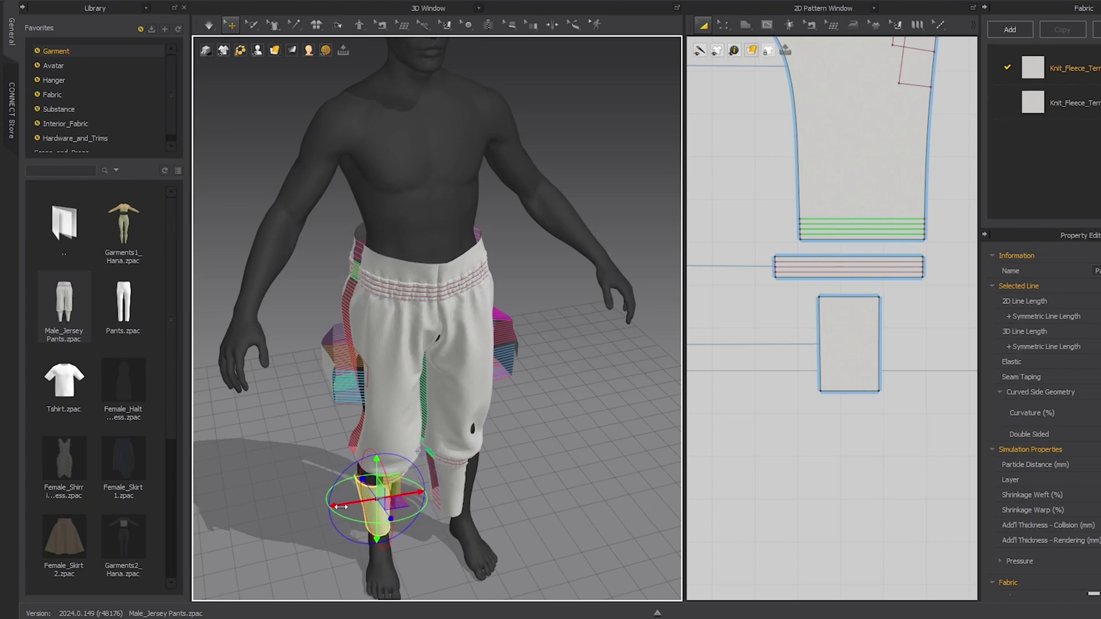
left_click(468, 495)
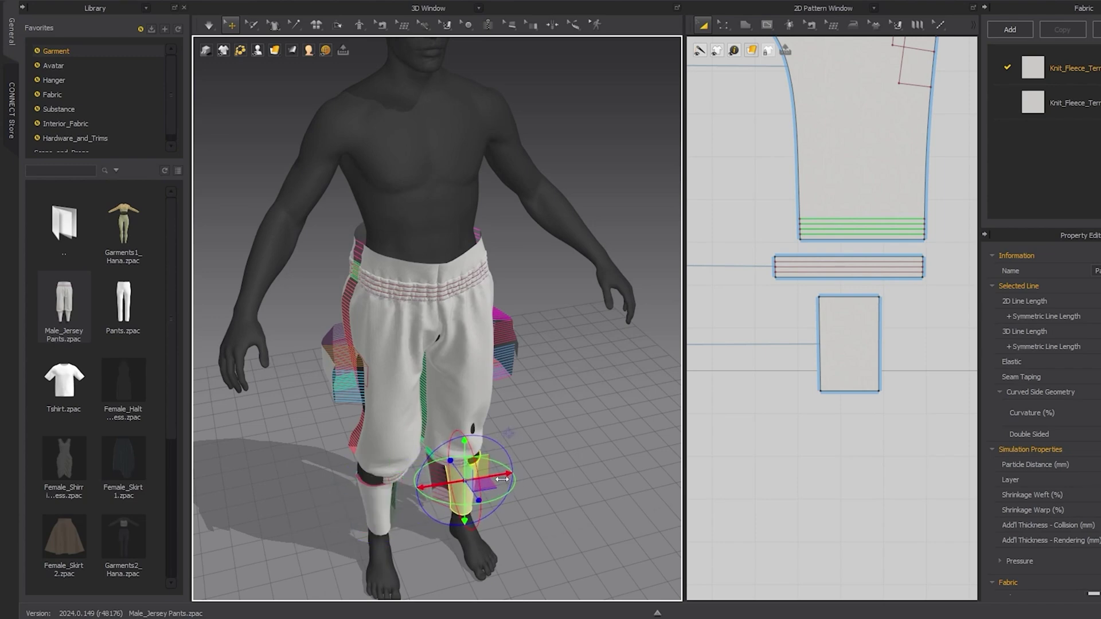
right_click_drag(504, 476, 325, 458)
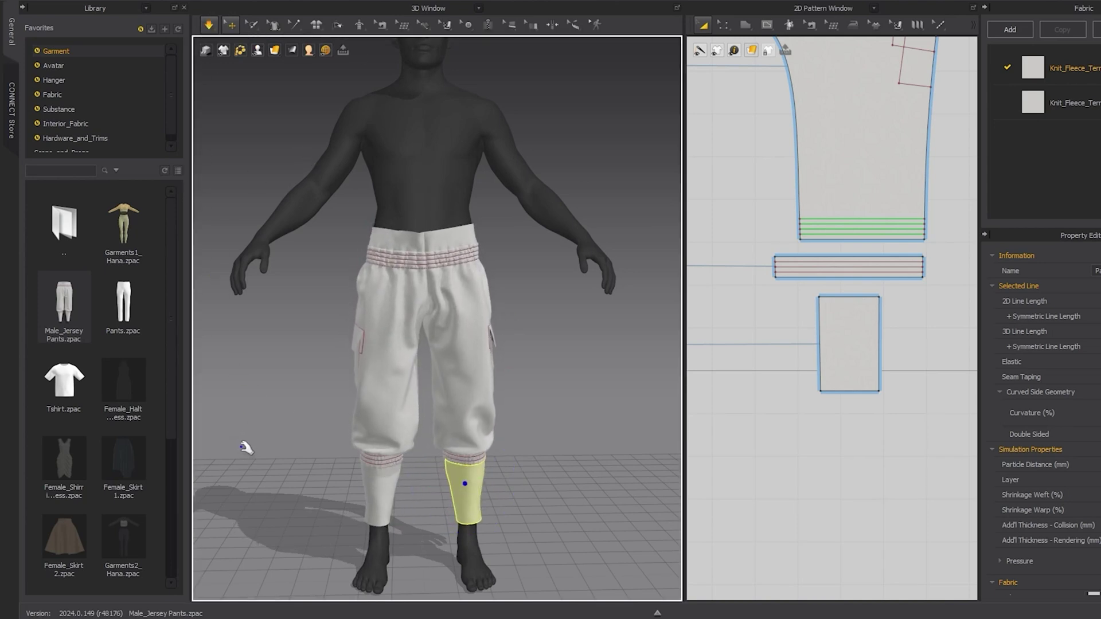
Step: Examine the fit of the simulated pants on the avatar from the front, side and back
right_click_drag(243, 442, 406, 430)
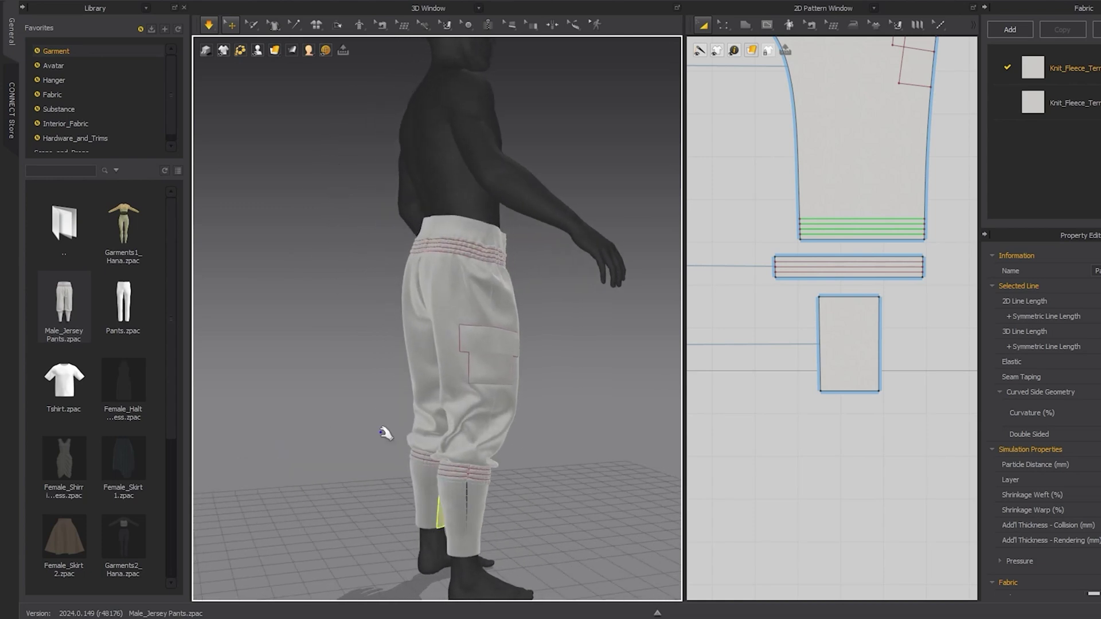
right_click_drag(308, 426, 189, 424)
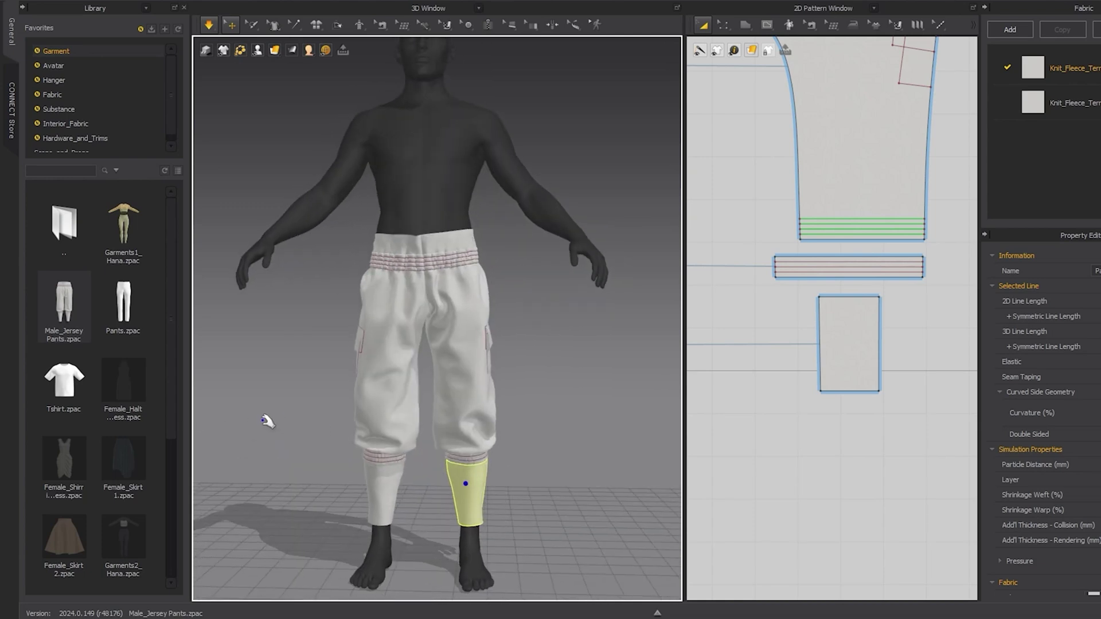
scroll(287, 418, "down", 5)
right_click_drag(287, 400, 240, 405)
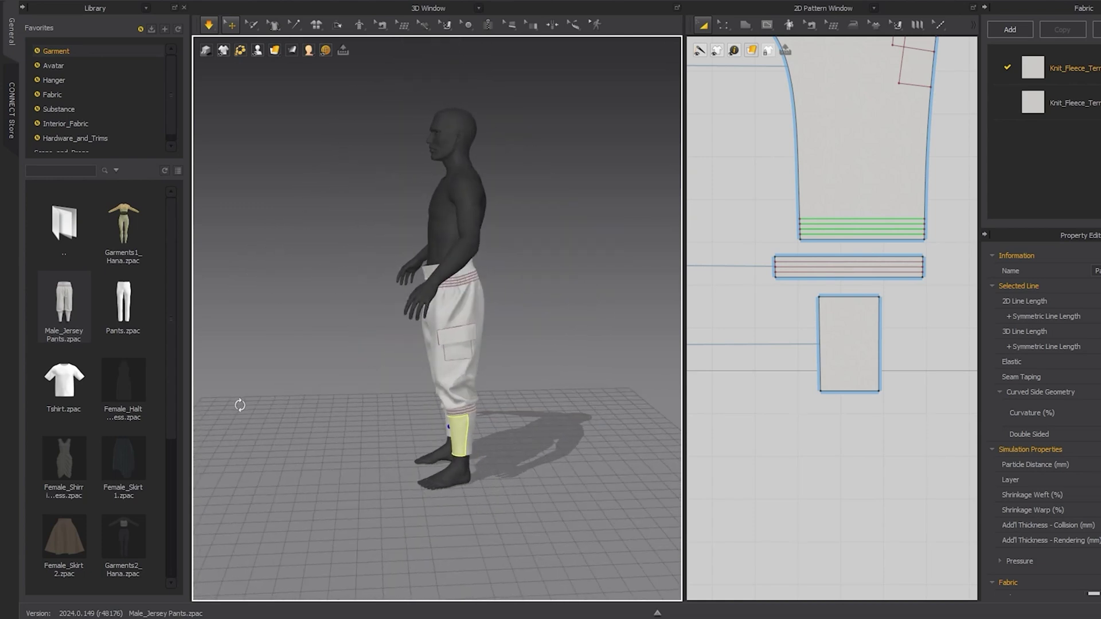
right_click_drag(512, 433, 329, 438)
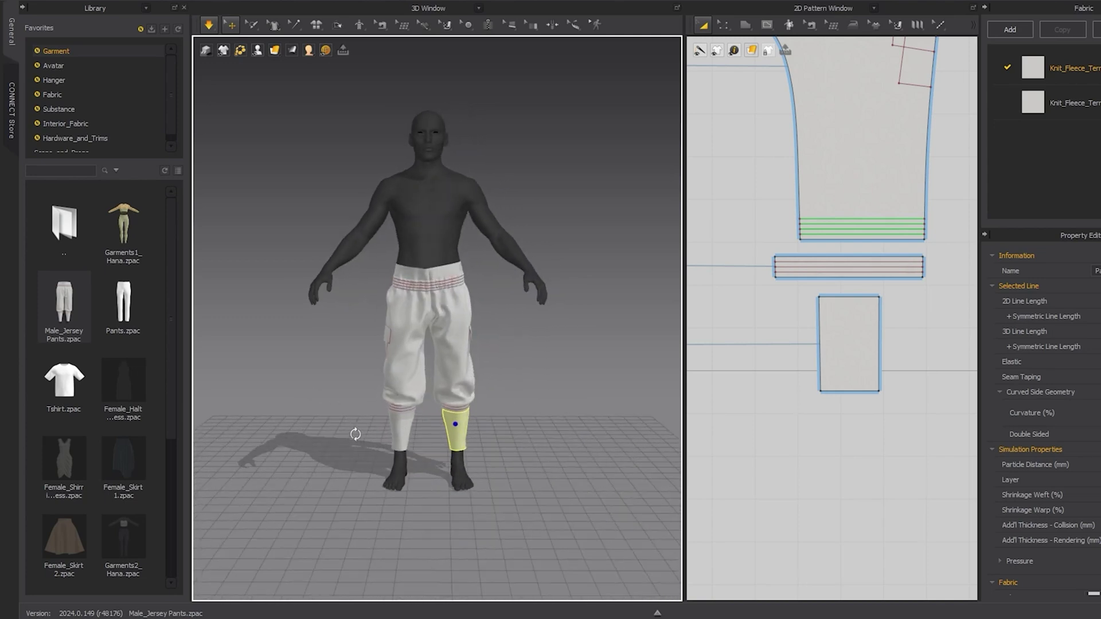
scroll(281, 386, "up", 4)
right_click_drag(280, 387, 304, 386)
Step: Select all pattern pieces of the pants and bring up the export format options
scroll(805, 433, "down", 9)
middle_click_drag(763, 438, 810, 423)
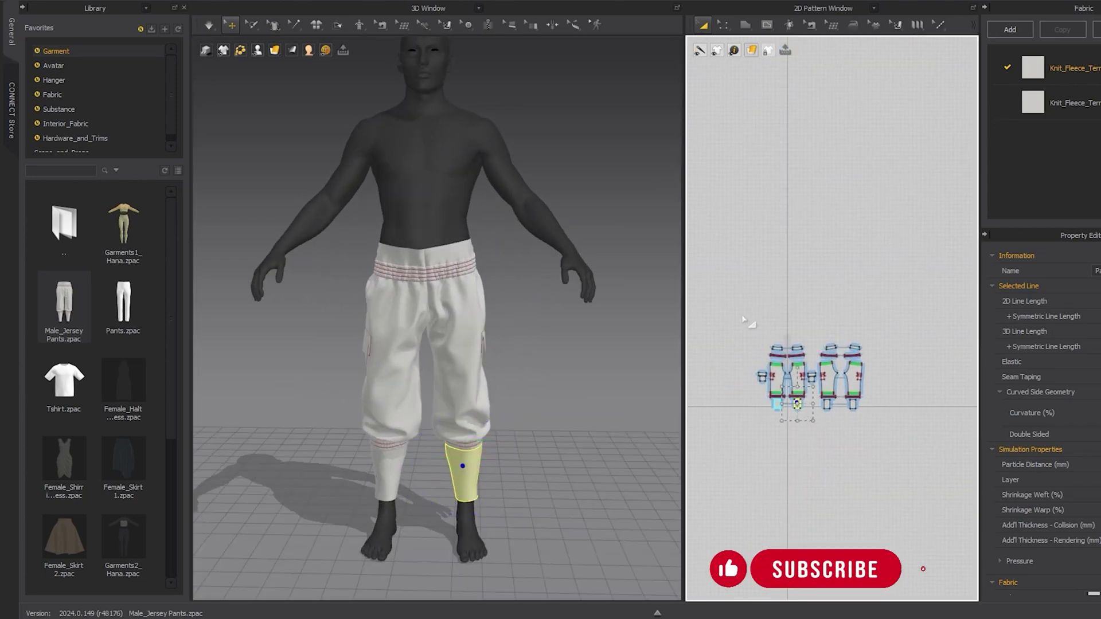
left_click_drag(734, 307, 921, 457)
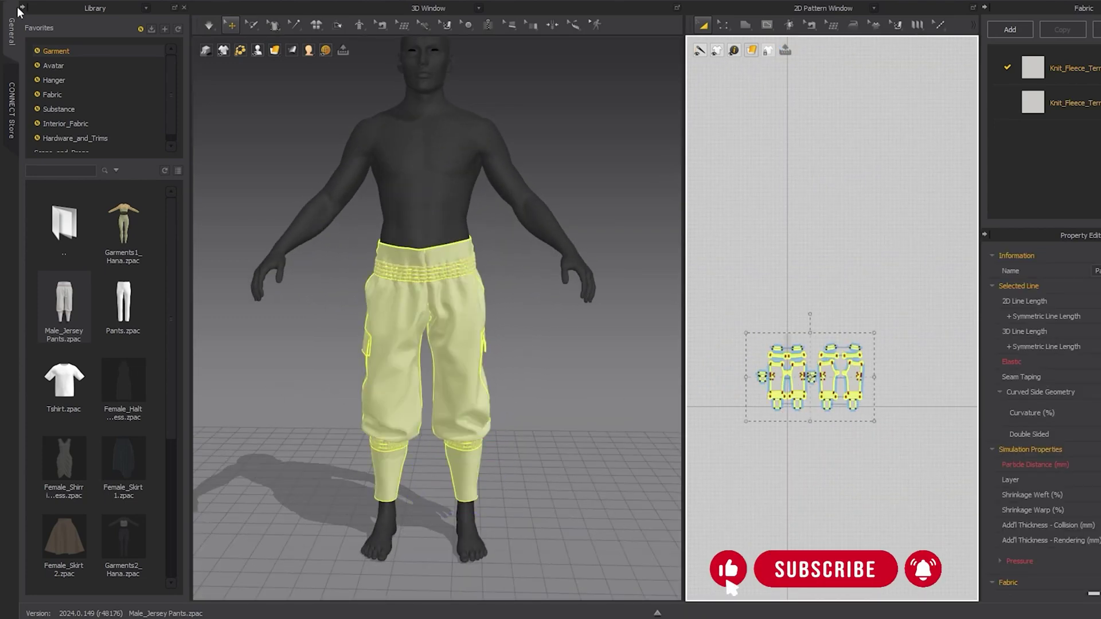
left_click(43, 1)
mouse_move(106, 139)
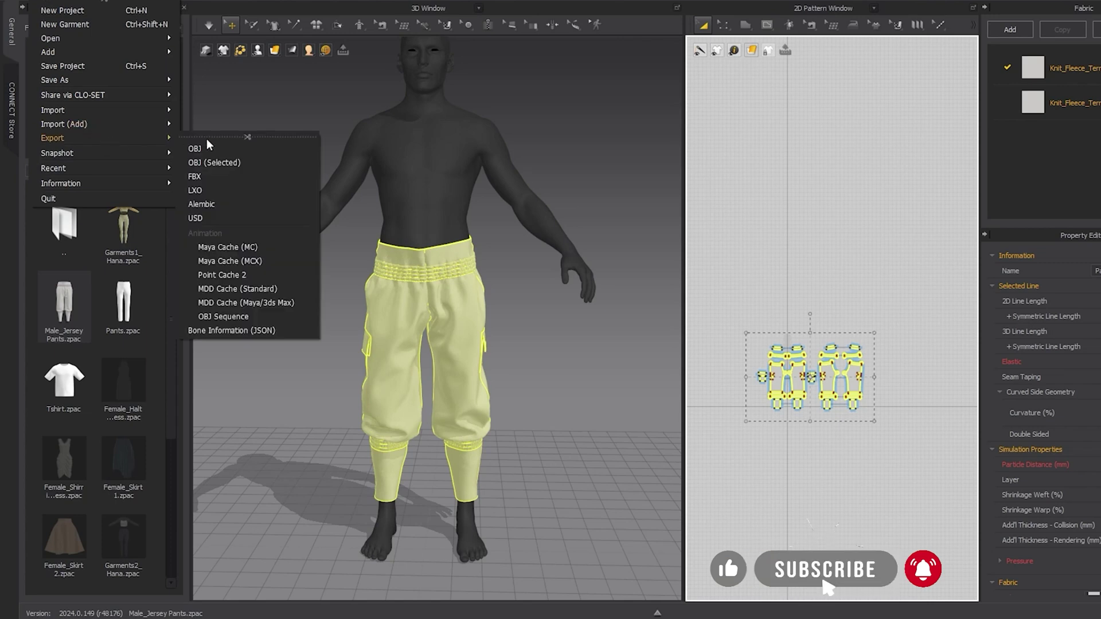